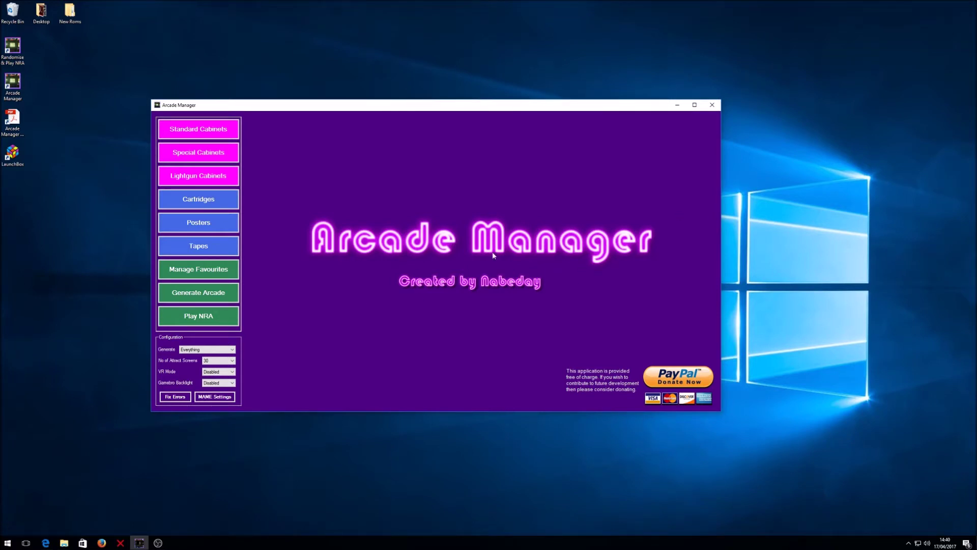
Open the Arcade Manager user manual PDF from the desktop and reduce its zoom to 125%
left_click(18, 123)
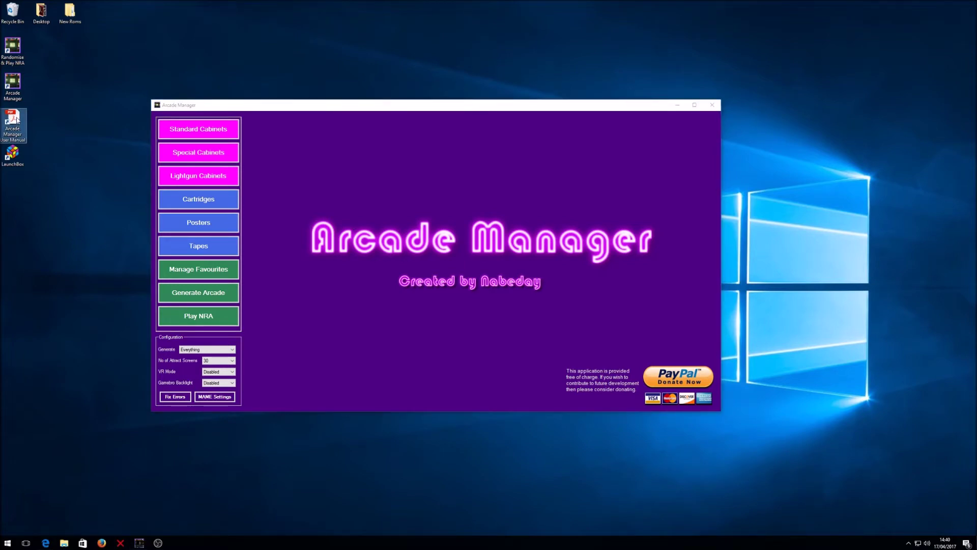
double_click(17, 120)
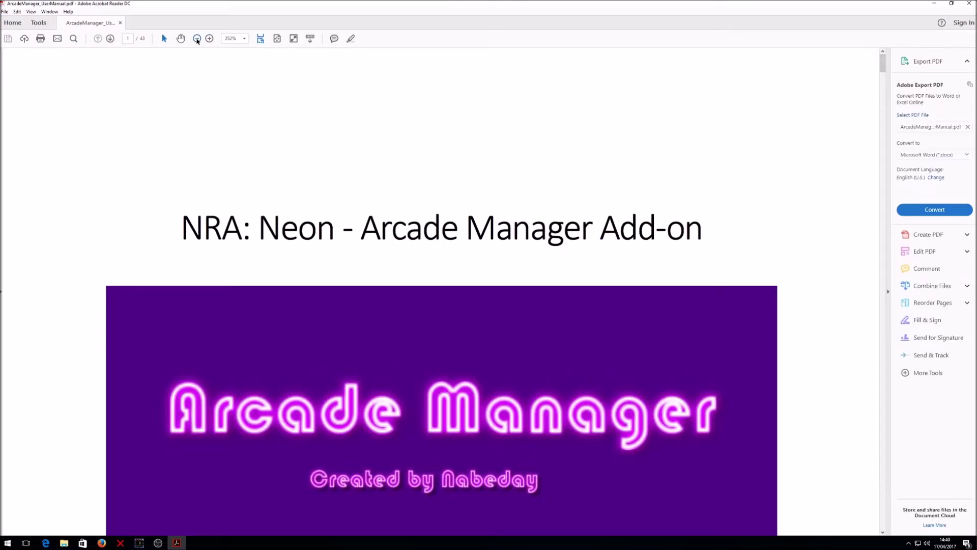
left_click(197, 38)
left_click(197, 38)
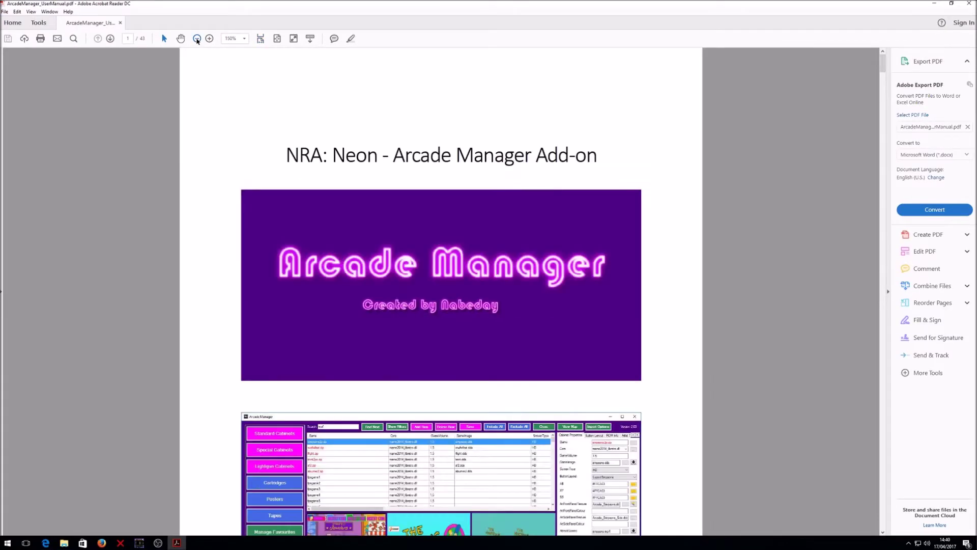
left_click(197, 39)
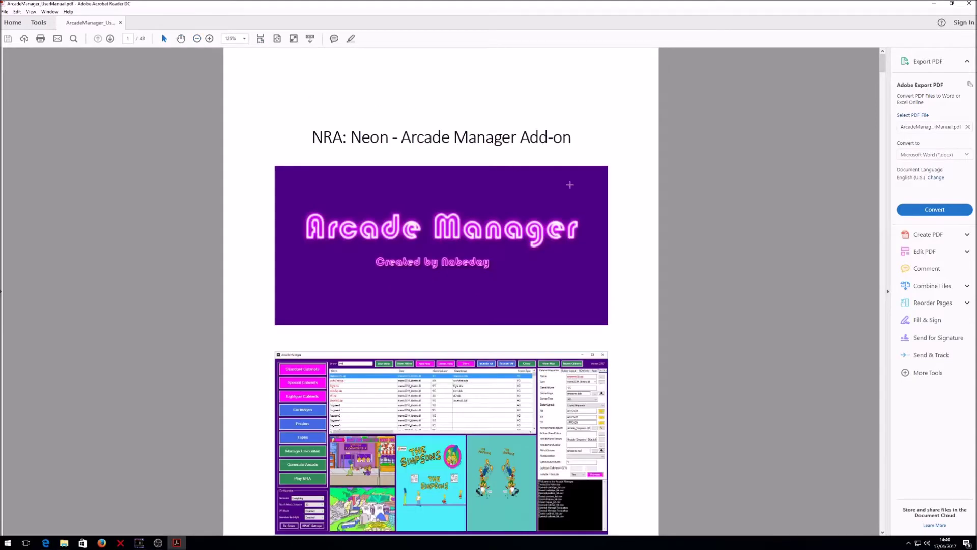
Read through the manual's table of contents, from Introduction to Acknowledgements
scroll(570, 185, "down", 5)
scroll(585, 247, "down", 6)
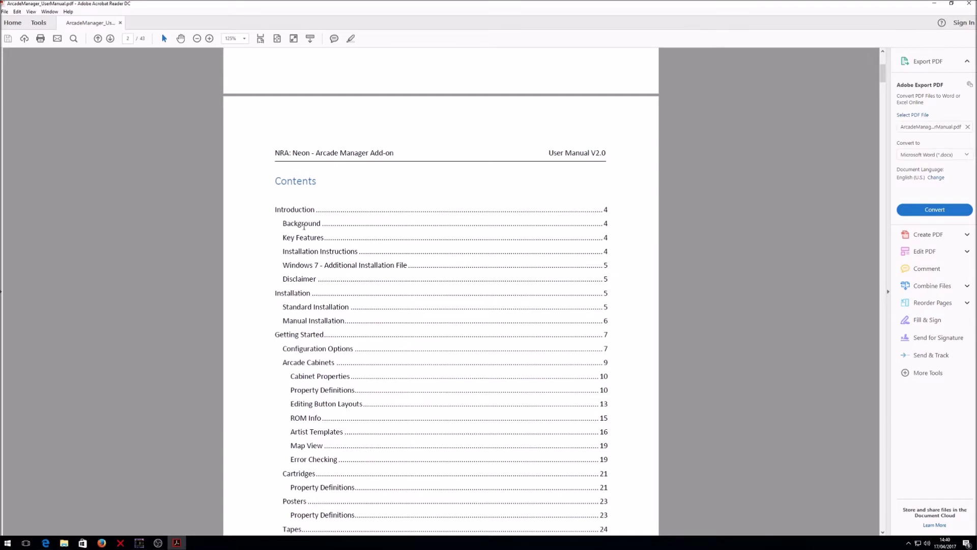
scroll(335, 279, "down", 3)
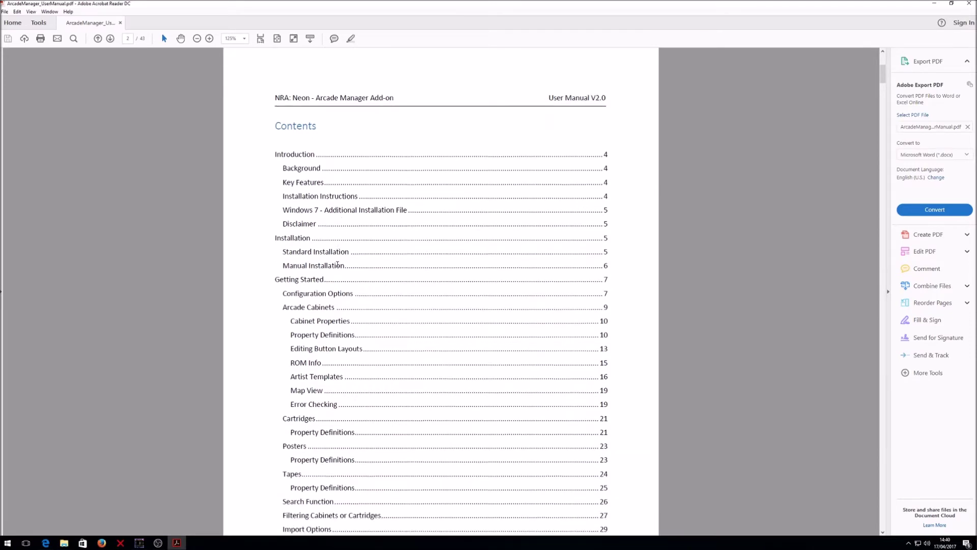
scroll(332, 288, "down", 1)
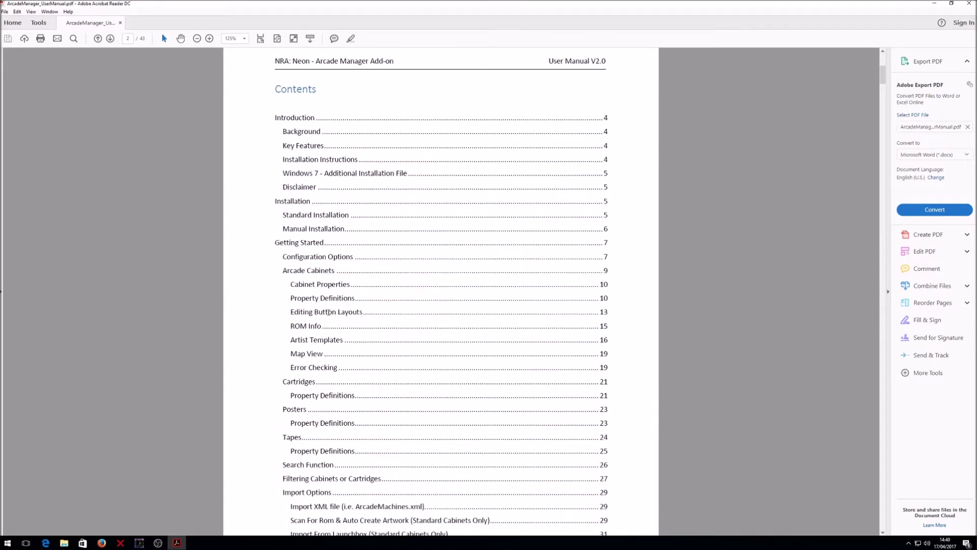
scroll(338, 410, "down", 5)
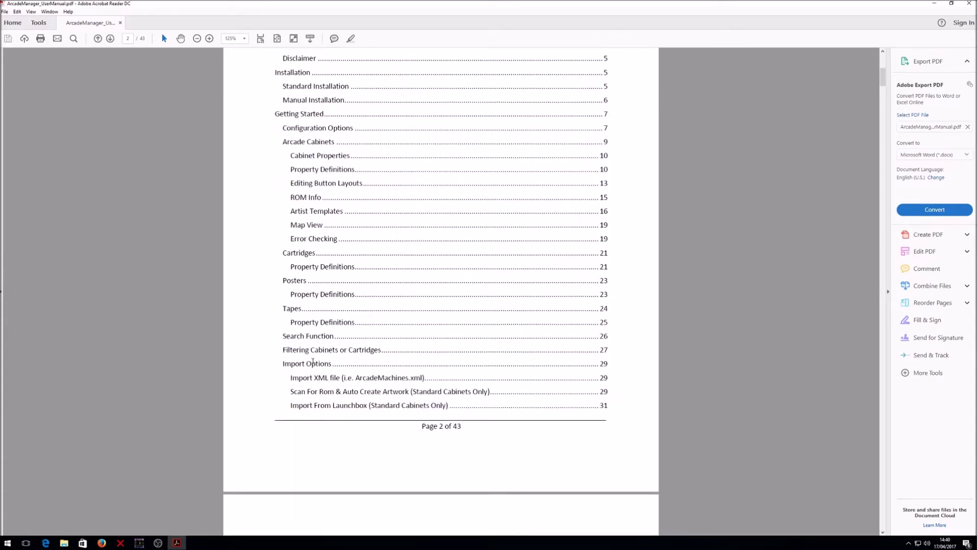
scroll(322, 360, "down", 3)
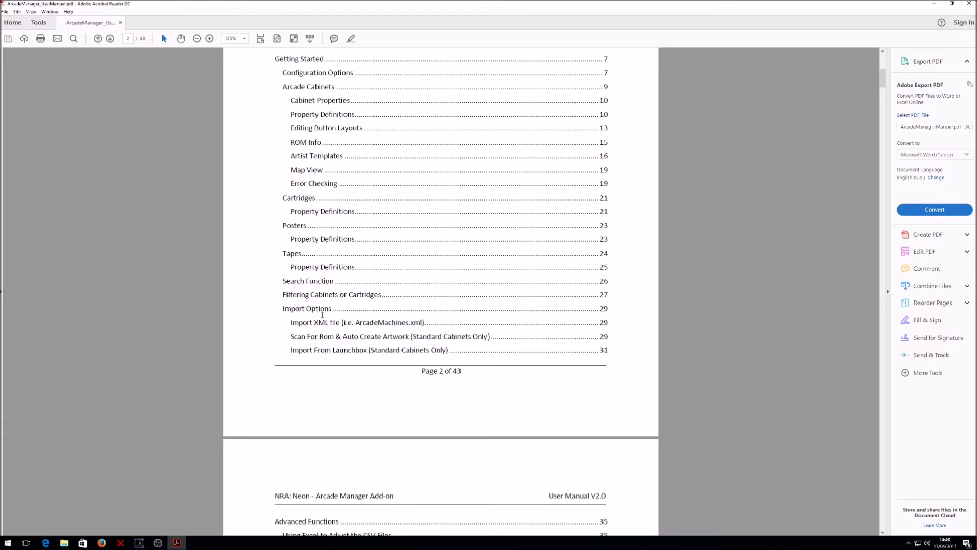
scroll(304, 310, "down", 6)
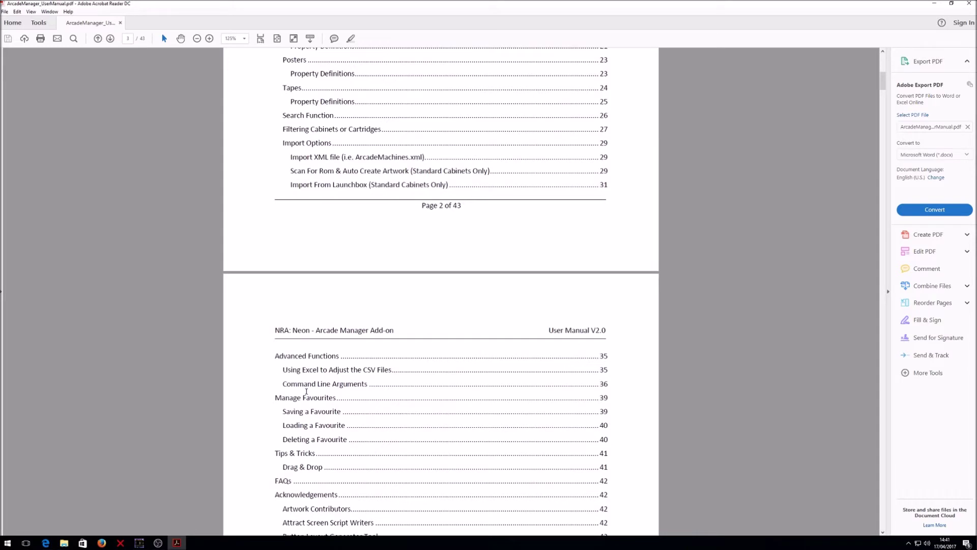
scroll(306, 391, "down", 2)
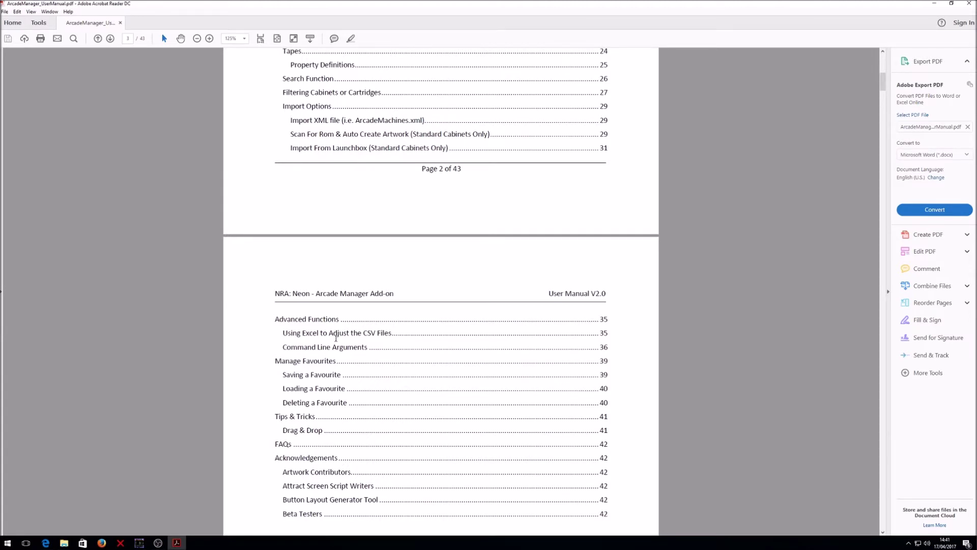
scroll(334, 336, "down", 2)
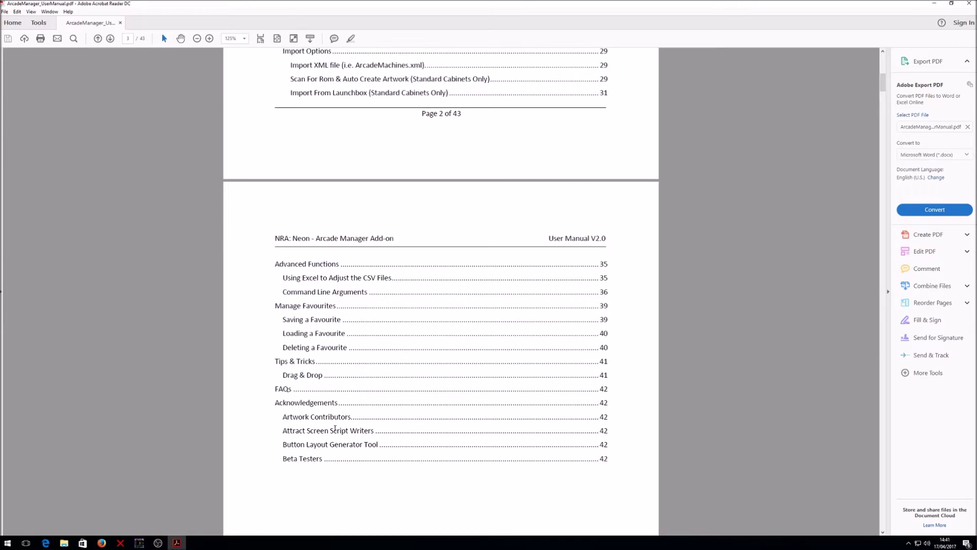
Skim the manual from the introduction to the poster property definitions on page 23 and close it
scroll(335, 429, "down", 10)
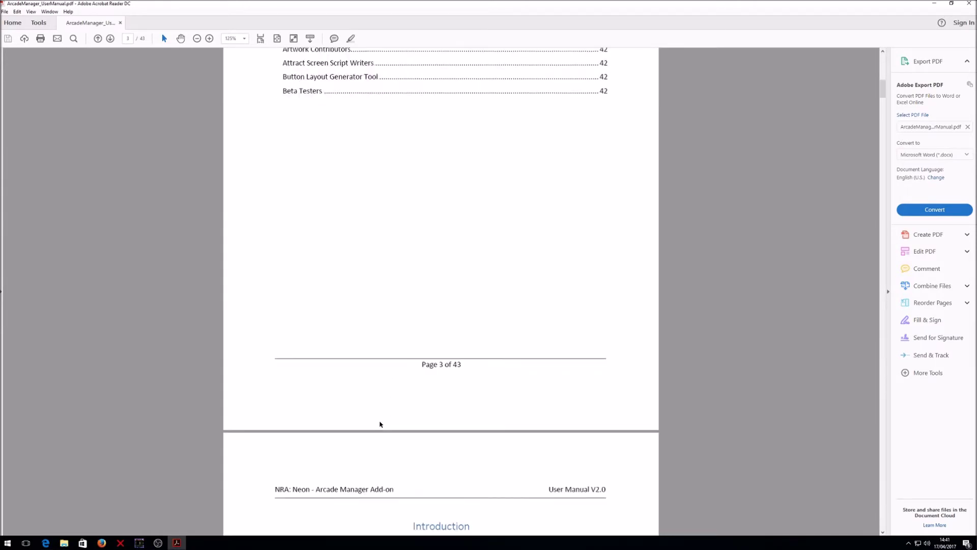
scroll(380, 424, "down", 20)
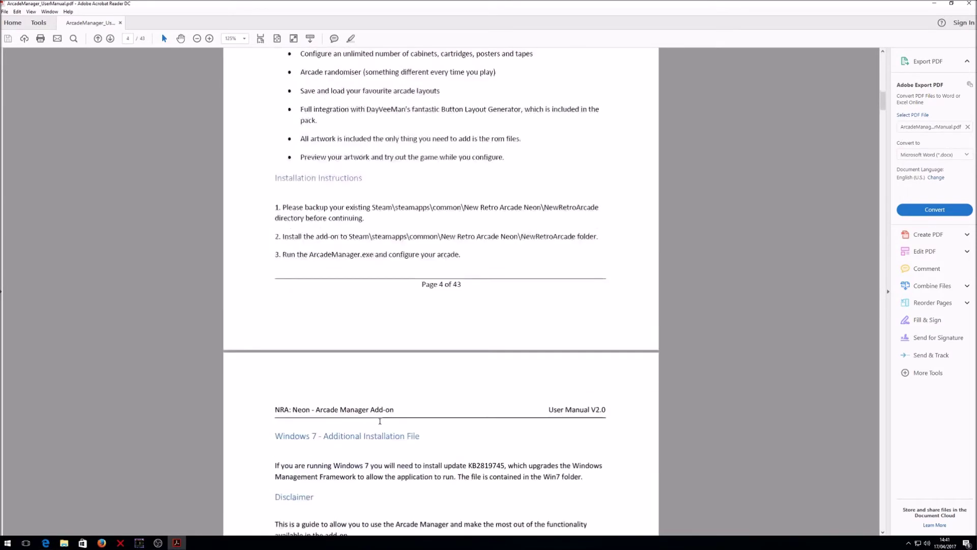
left_click_drag(883, 104, 870, 308)
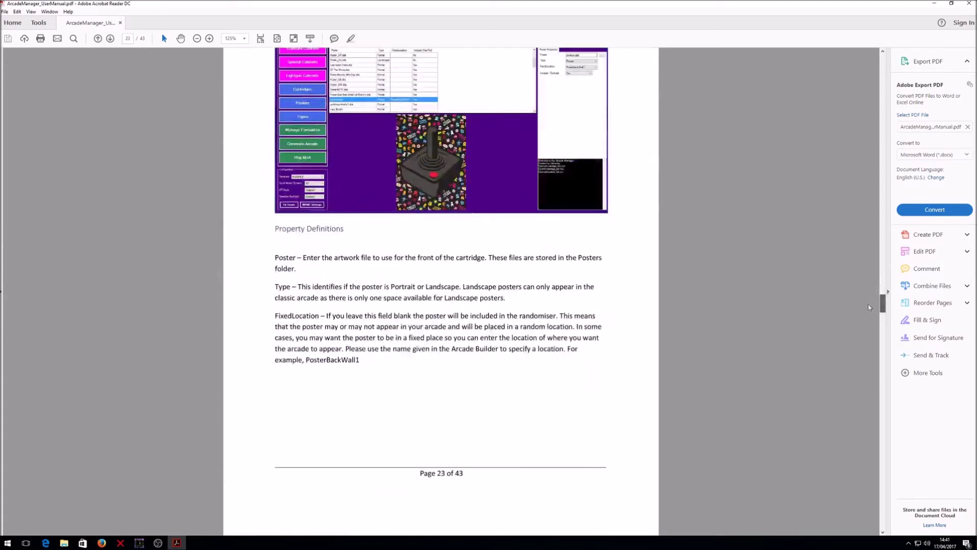
left_click(966, 10)
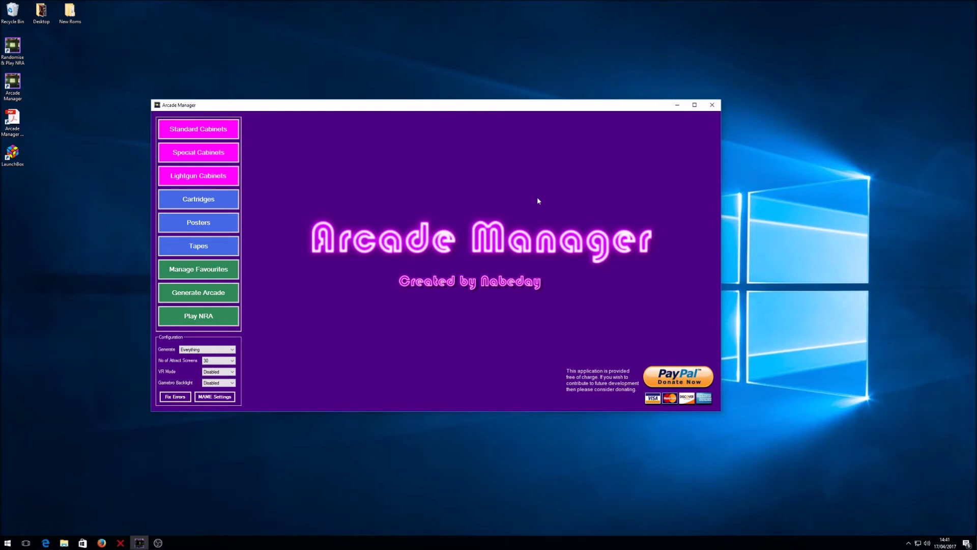
Open the standard cabinets list in Arcade Manager and lower the system sound volume
left_click(192, 136)
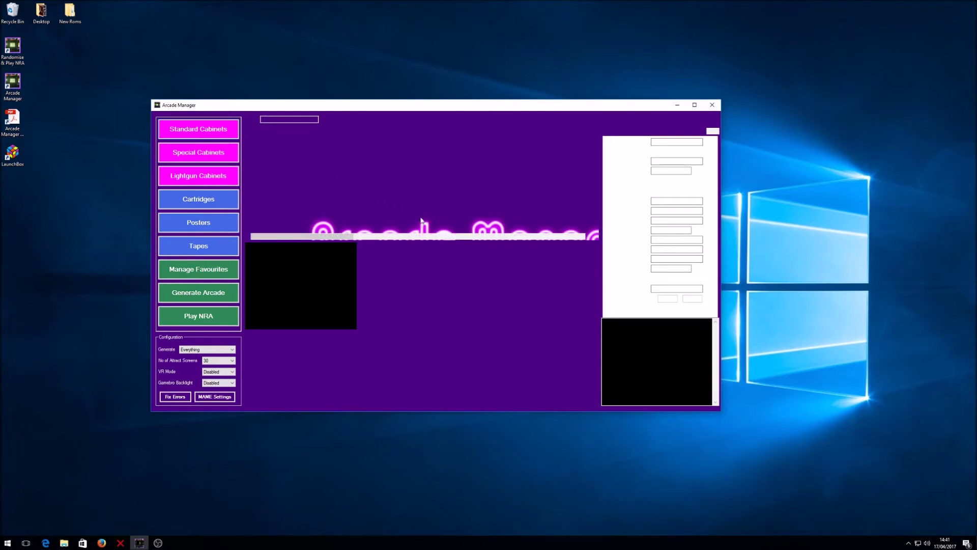
left_click(928, 544)
left_click_drag(938, 525, 884, 530)
left_click(447, 108)
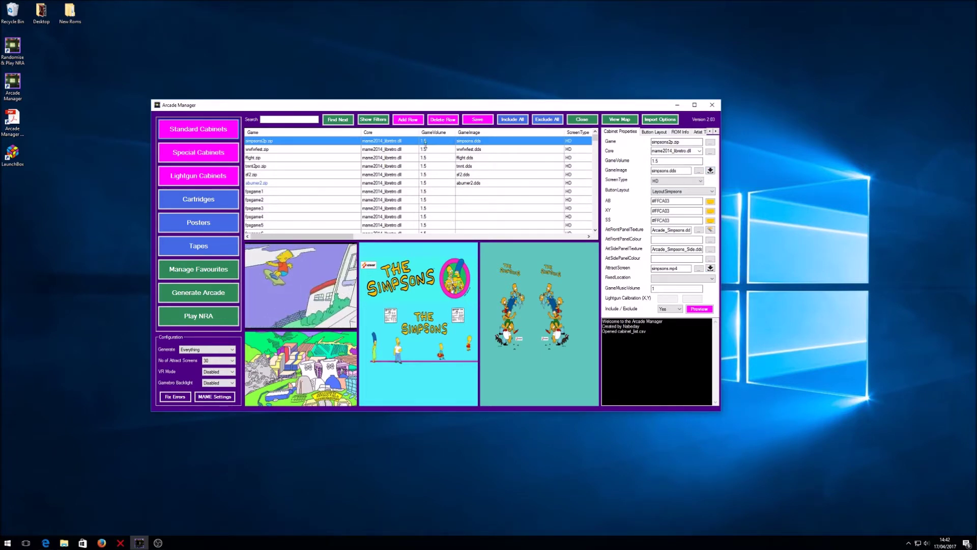
Add a new cabinet row and assign gt3d.zip from the desktop's New Roms folder as its game
left_click(408, 120)
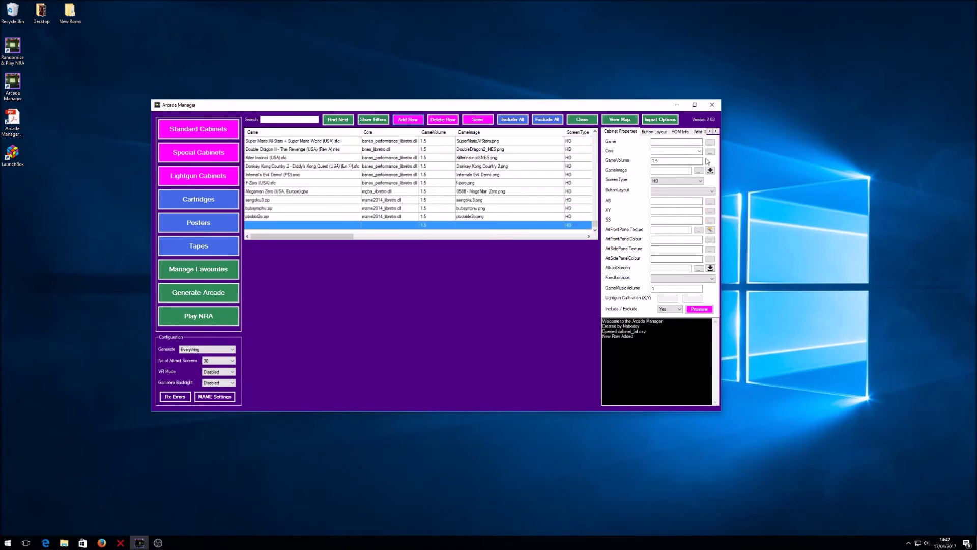
left_click(711, 143)
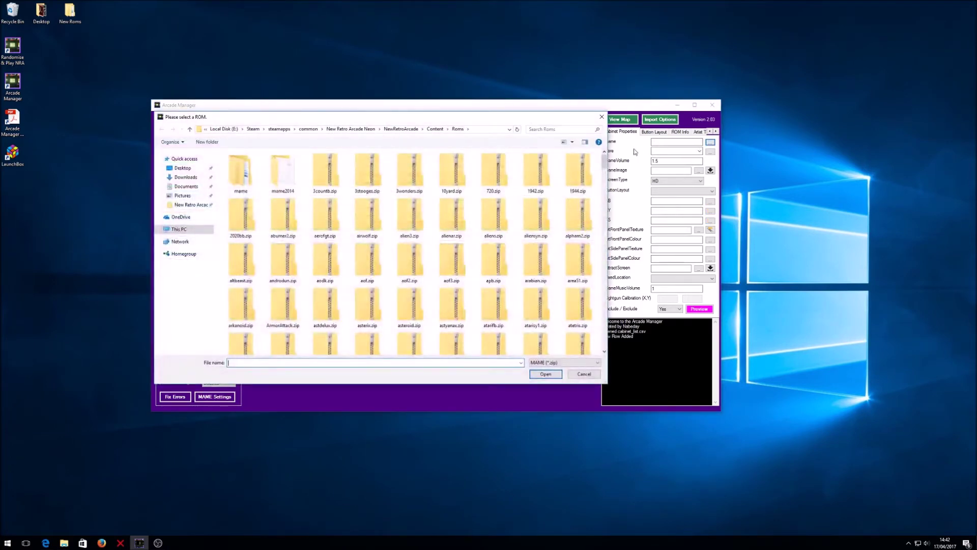
left_click(182, 168)
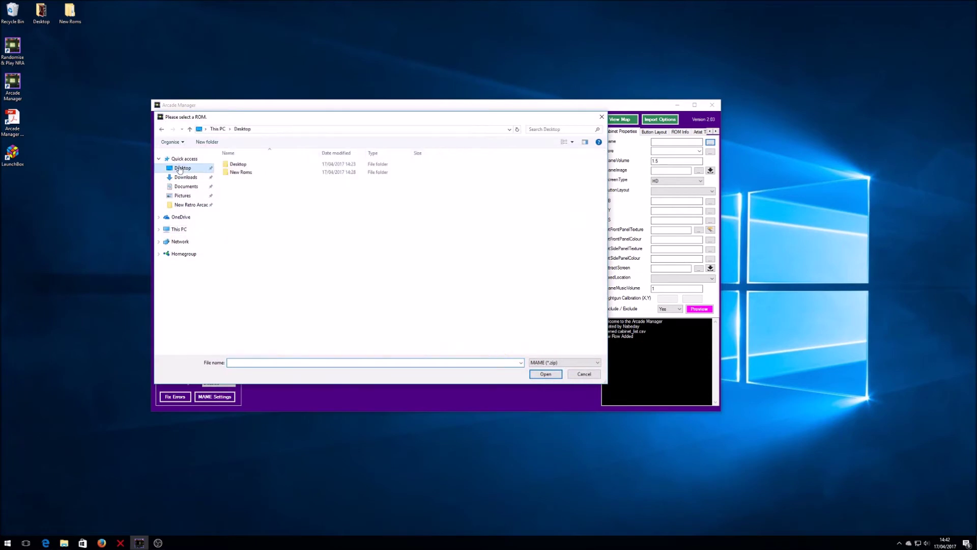
double_click(246, 173)
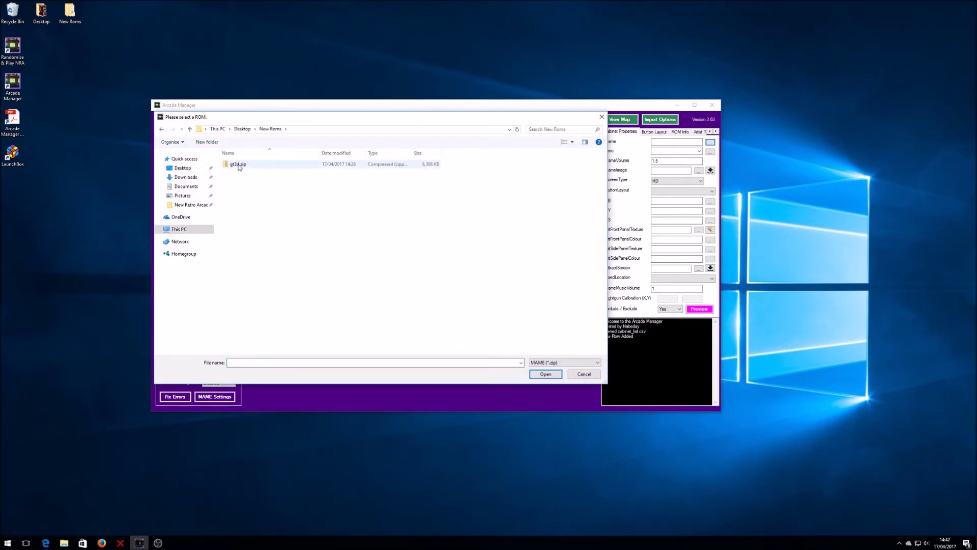
double_click(238, 164)
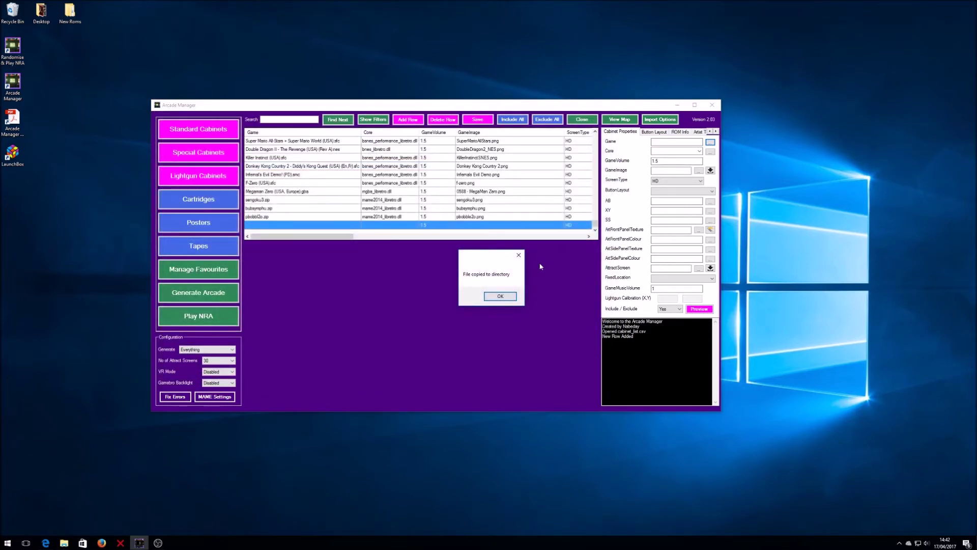
left_click(500, 296)
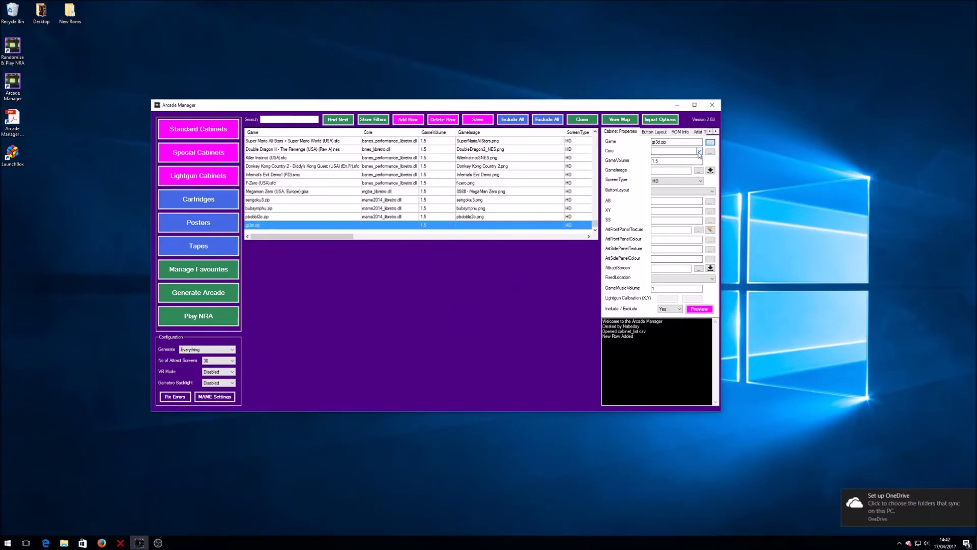
Set the new cabinet's core to mame2014_libretro.dll and download its game image
left_click(693, 152)
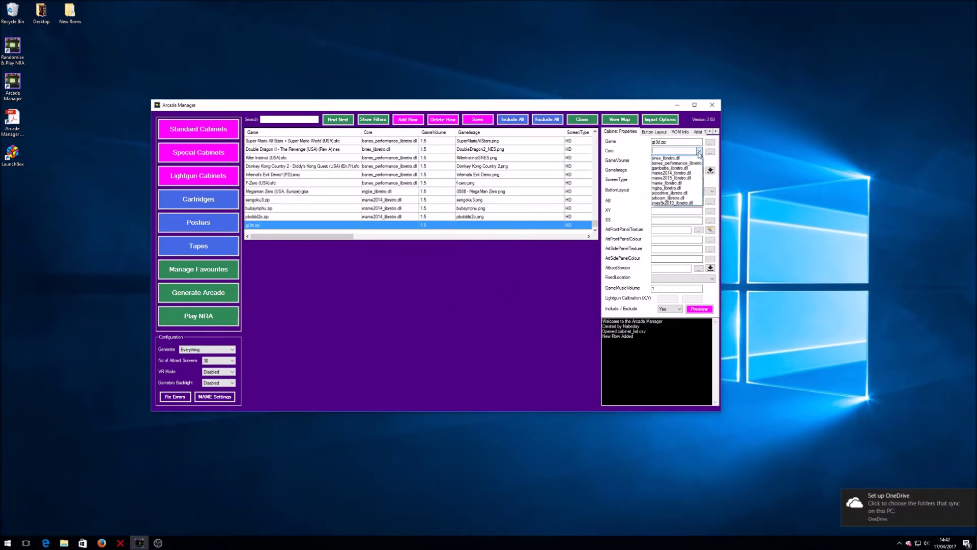
left_click(681, 174)
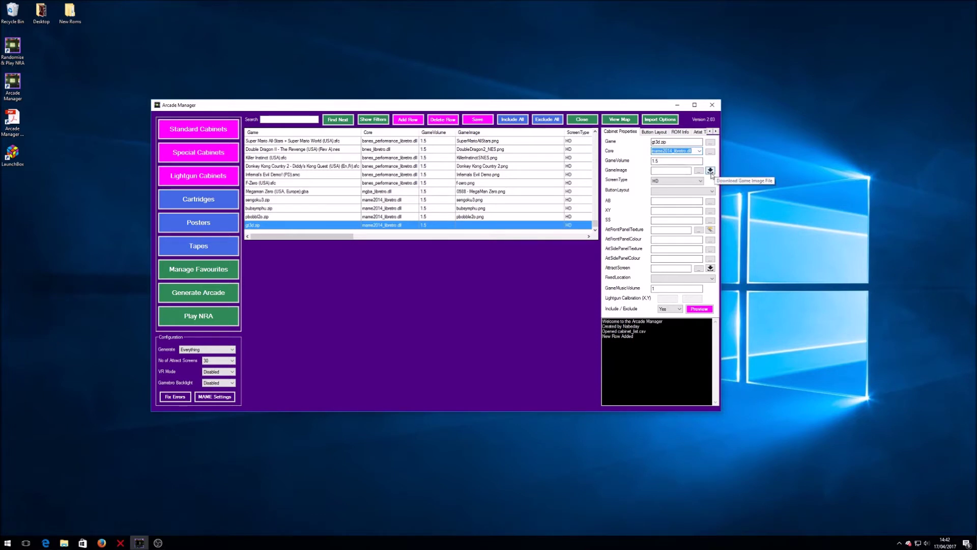
left_click(711, 172)
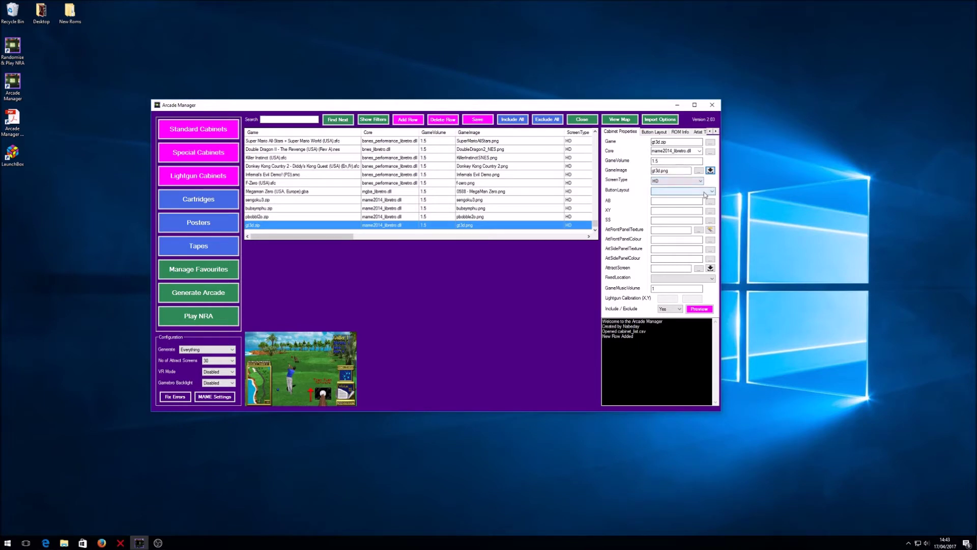
Set the gt3d cabinet's button layout to Layout720
left_click(705, 193)
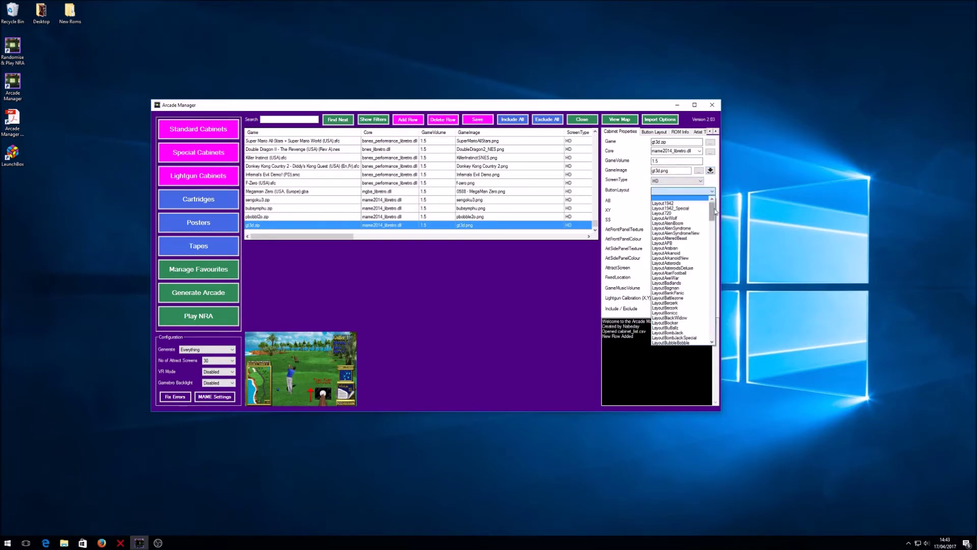
left_click_drag(715, 211, 716, 210)
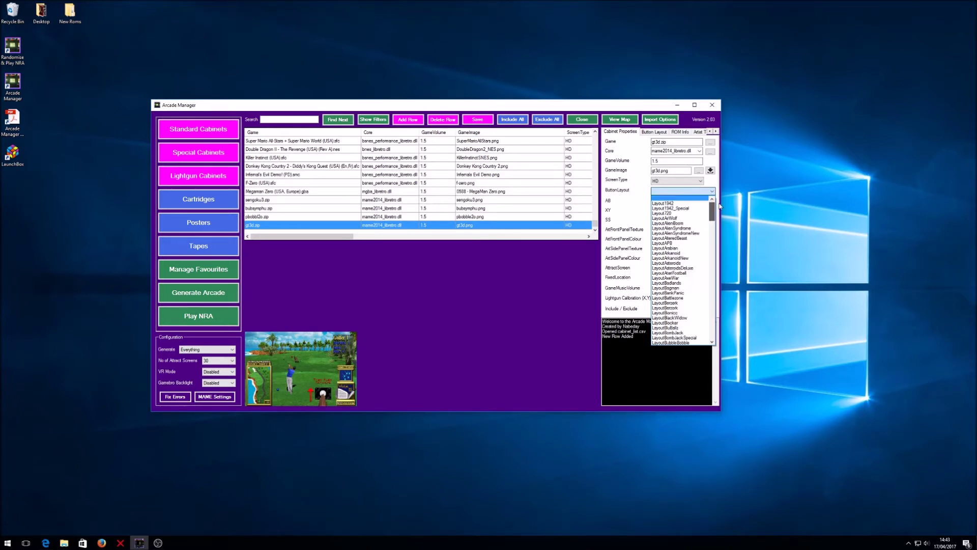
left_click(687, 213)
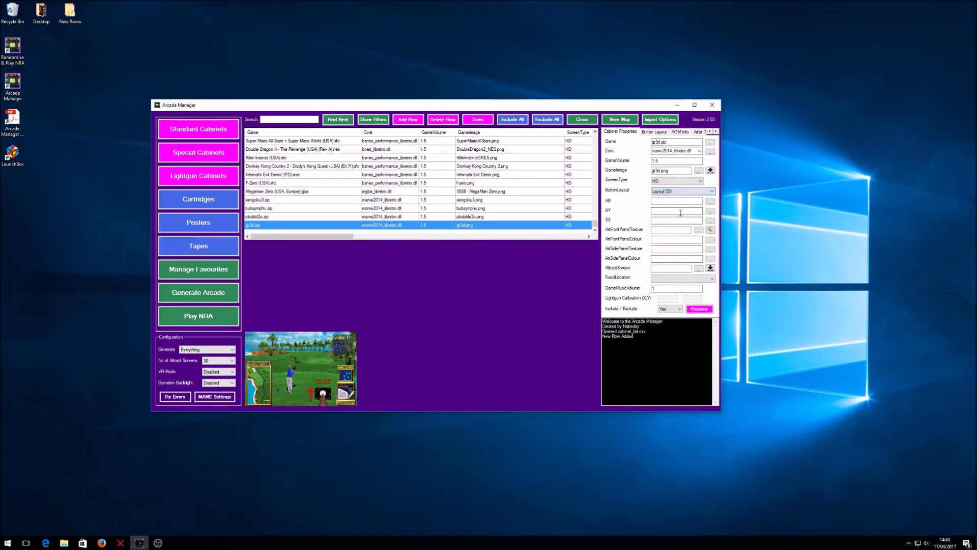
Set the gt3d cabinet's AB, XY and SS button colours to black (#000000)
left_click(711, 203)
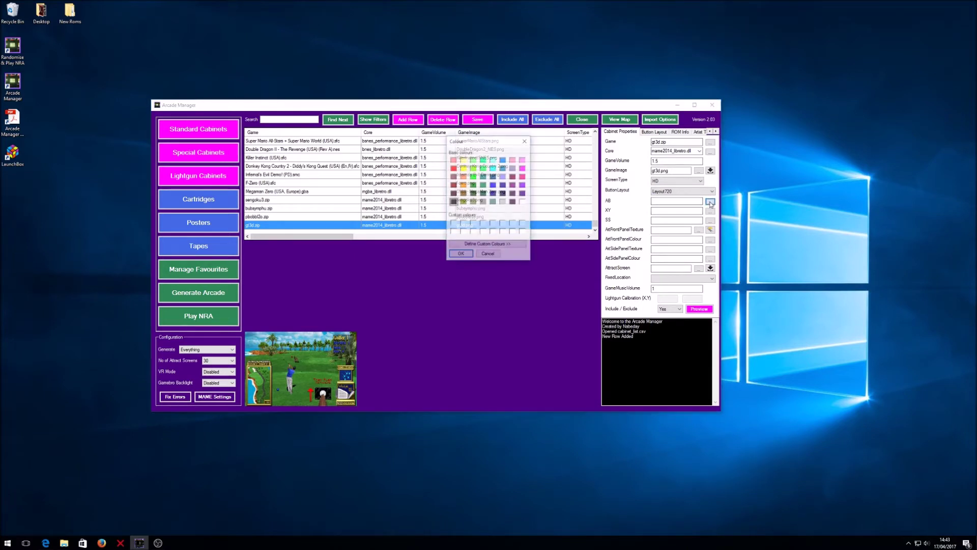
left_click(461, 254)
left_click(710, 211)
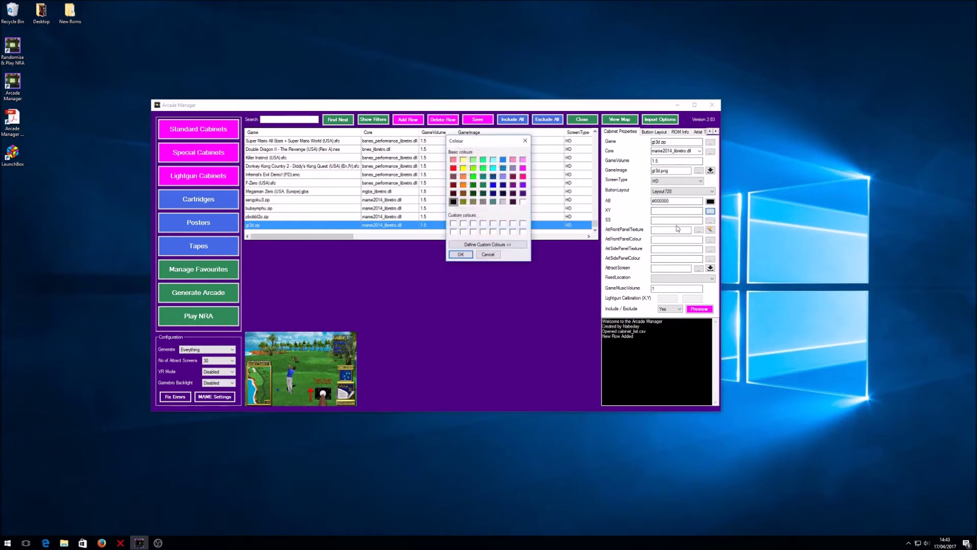
left_click(460, 254)
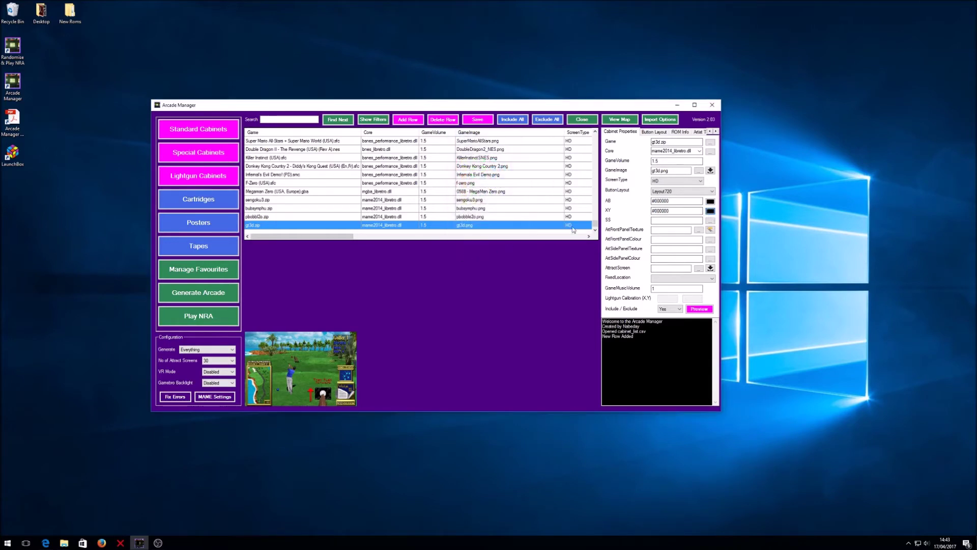
left_click(710, 220)
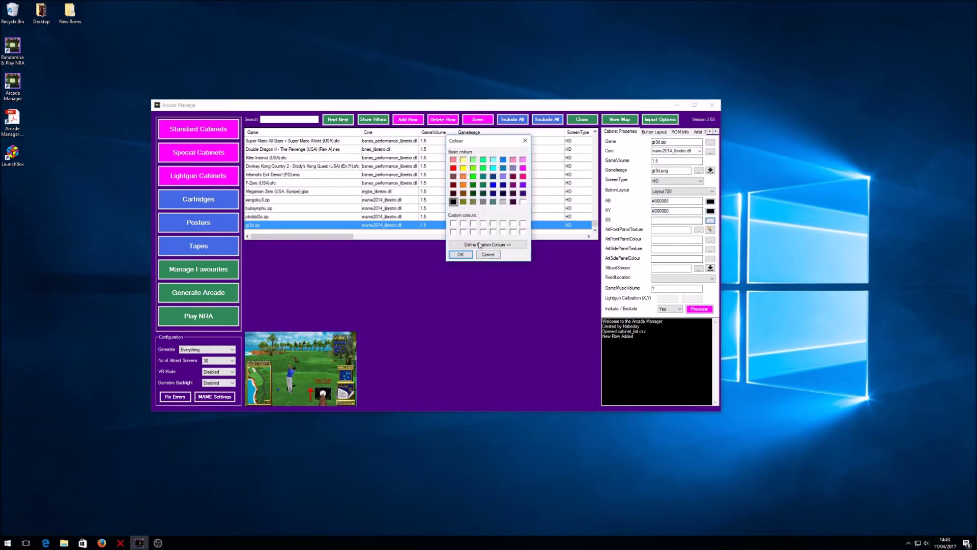
left_click(464, 255)
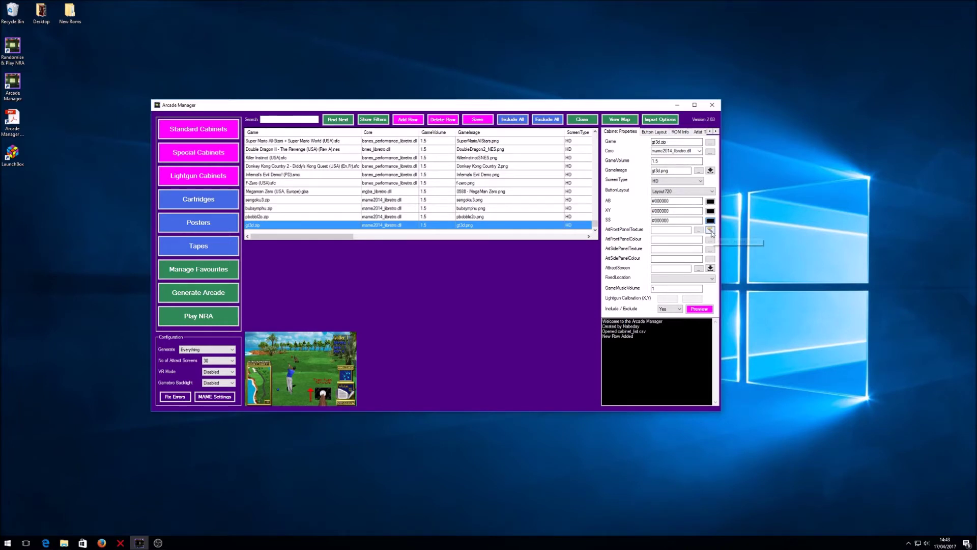
In the default import settings, set the front panel and side panel colours to dark green
left_click(663, 121)
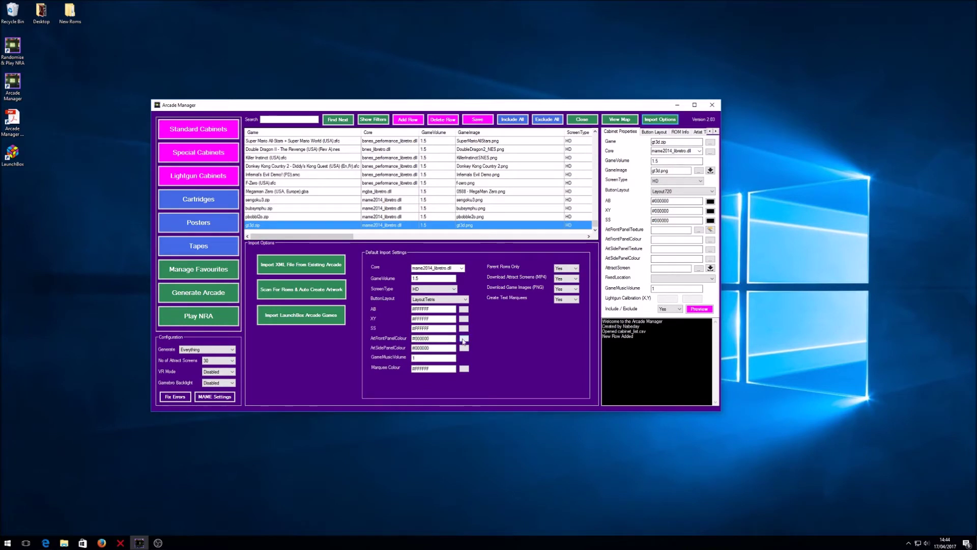
left_click(464, 338)
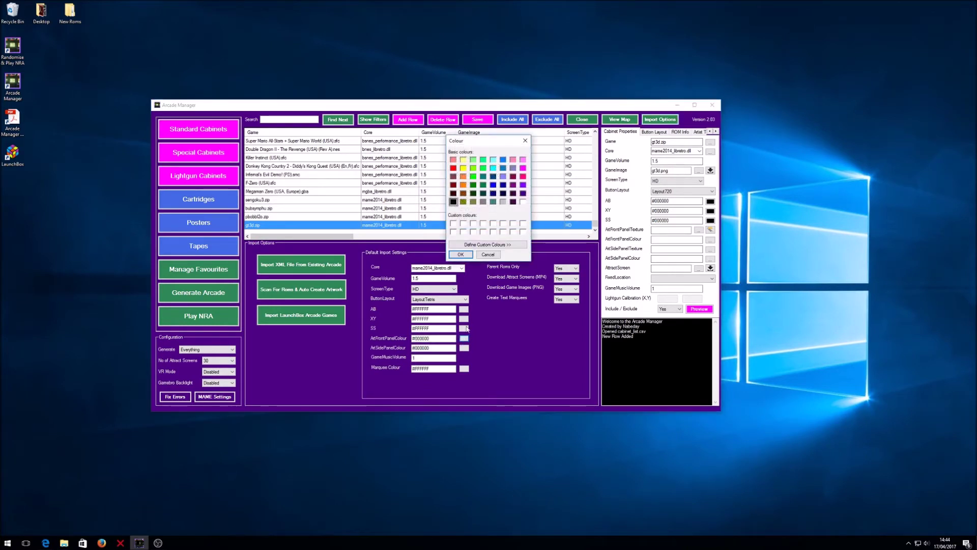
left_click(473, 185)
left_click(461, 254)
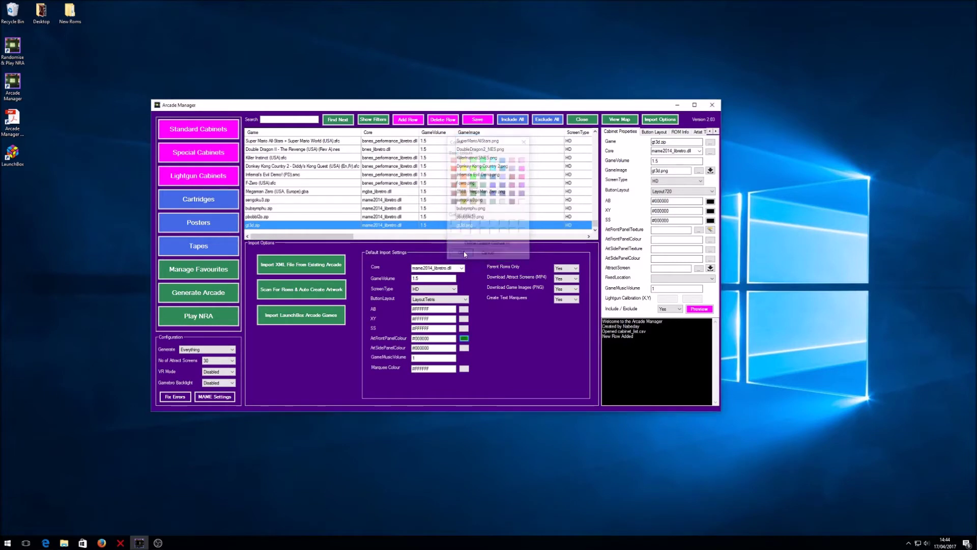
left_click(464, 348)
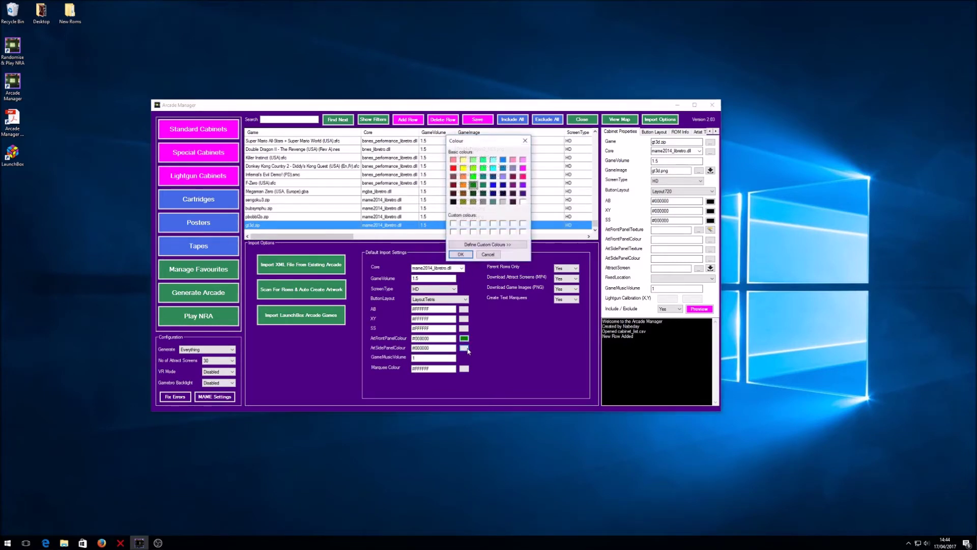
left_click(464, 255)
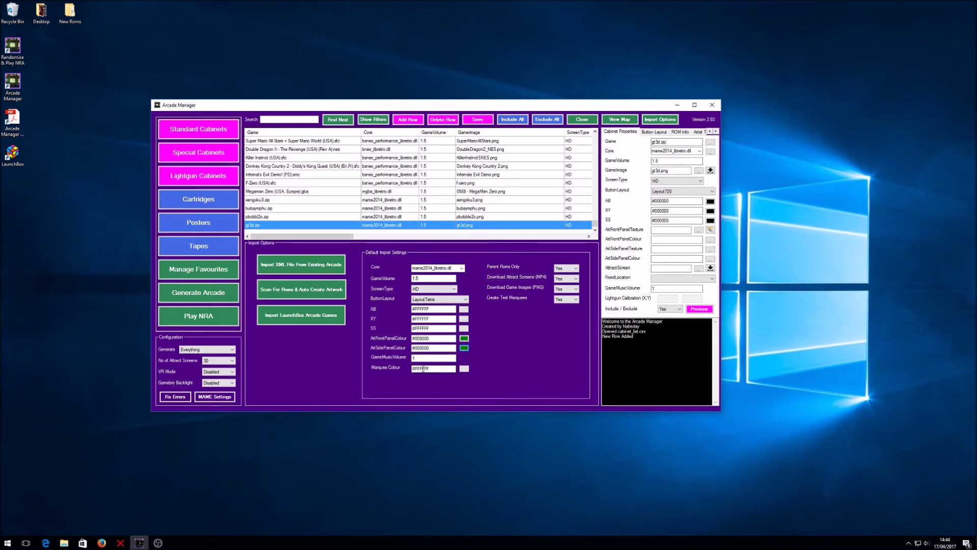
left_click_drag(435, 369, 412, 368)
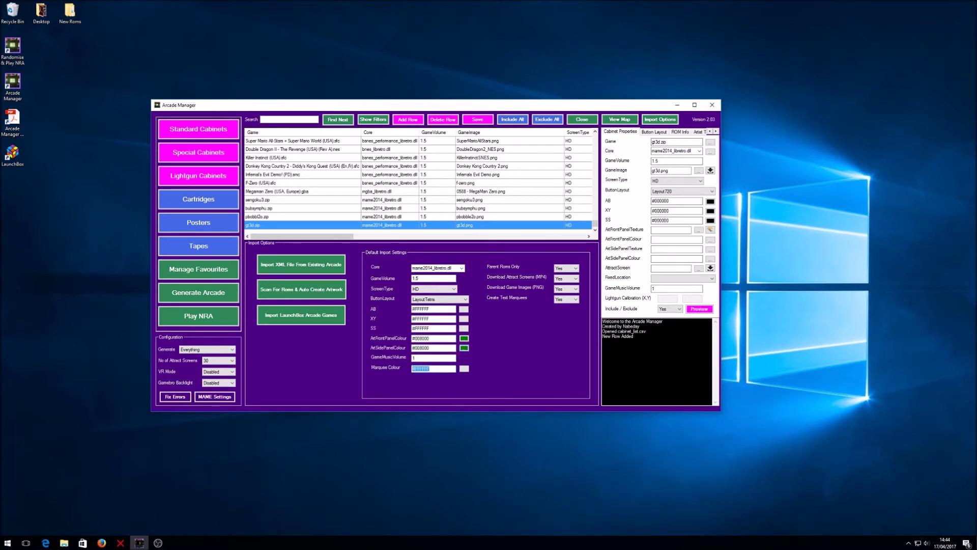
Generate gt3d_Front.png as the gt3d cabinet's front panel texture and set its side panel colour to dark green
left_click(713, 231)
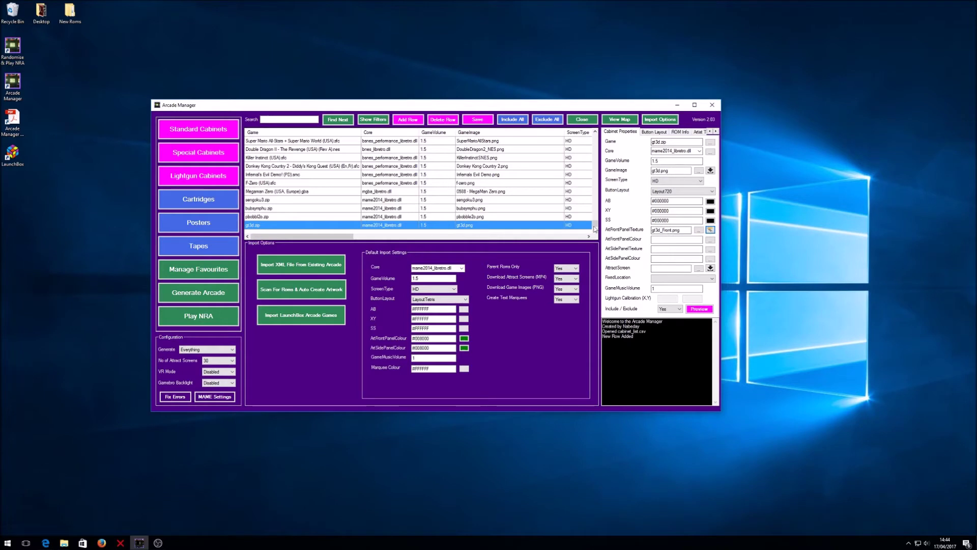
left_click(529, 225)
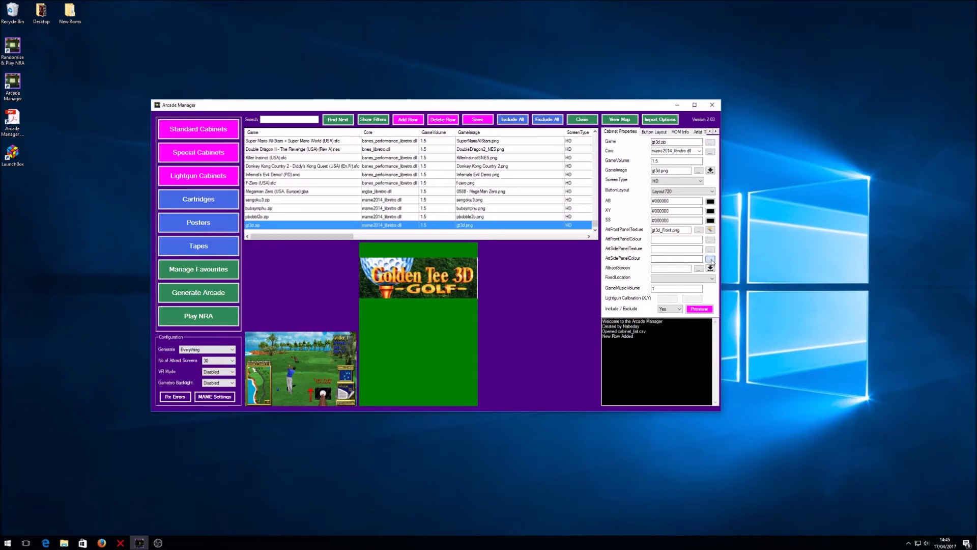
left_click(710, 259)
left_click(461, 256)
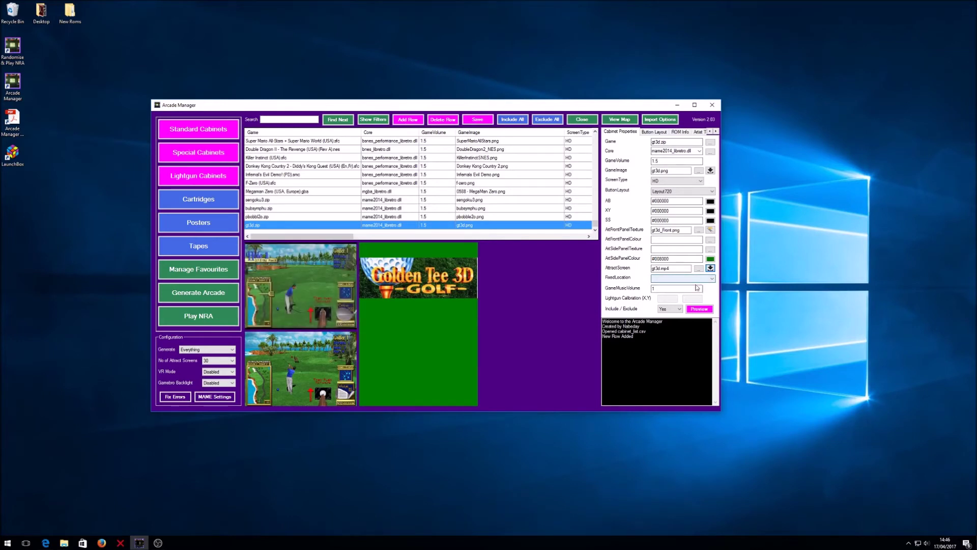
Save the cabinet list and preview the gt3d cabinet in New Retro Arcade: Neon, closing the game when done
left_click(486, 121)
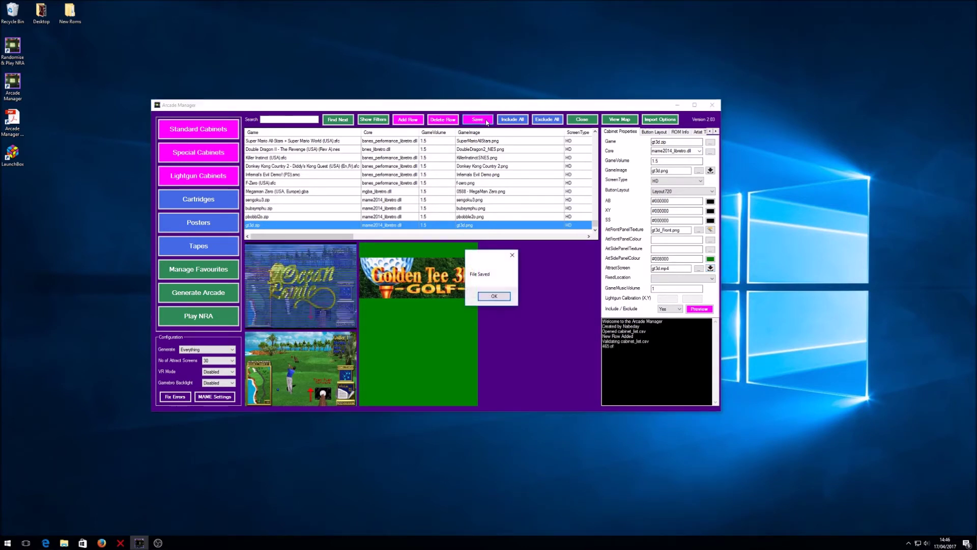
left_click(502, 297)
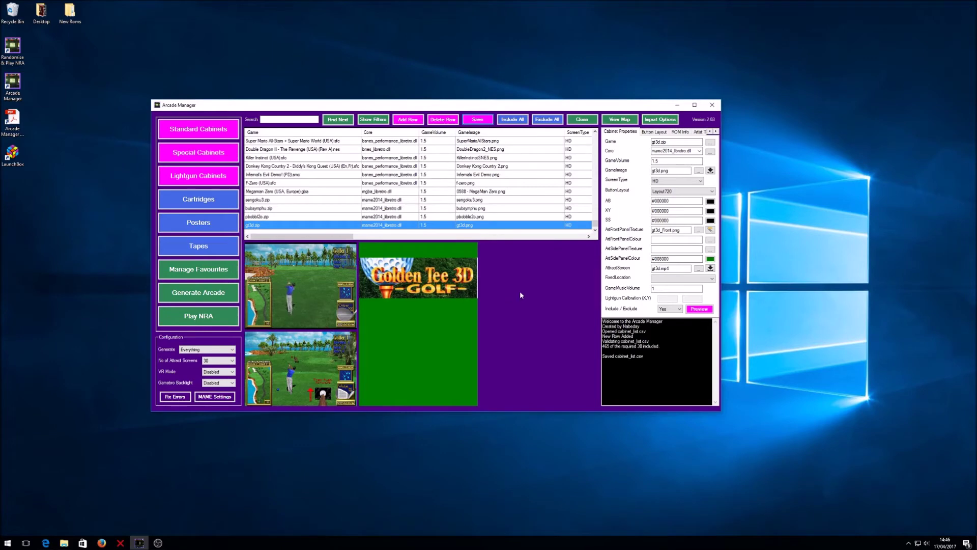
left_click(703, 311)
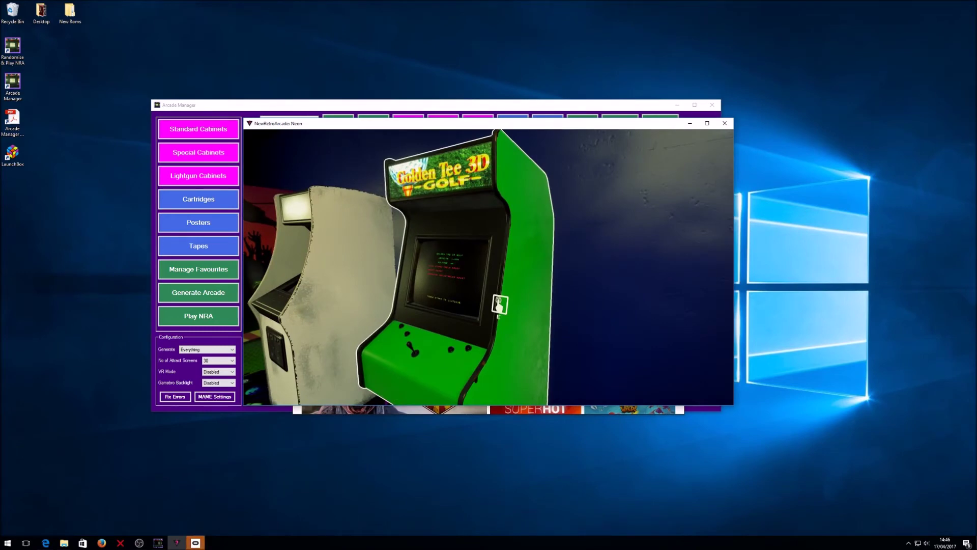
key("alt+F4")
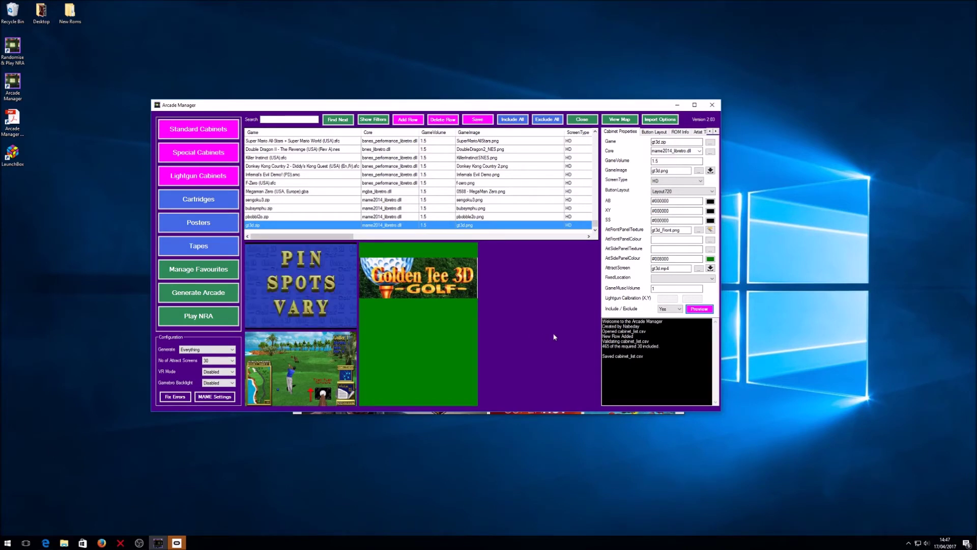
View the fixed location choices for the gt3d cabinet and bring up the import options
left_click(705, 279)
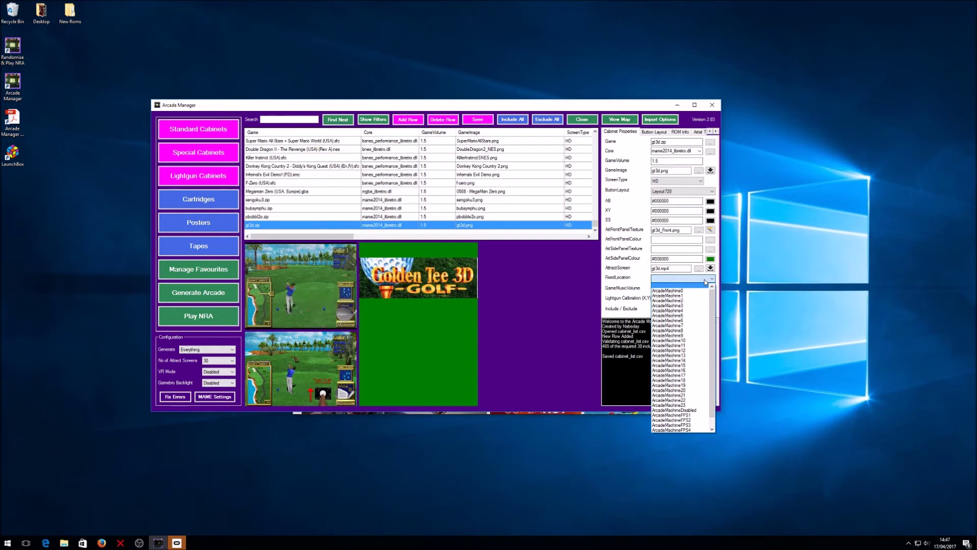
left_click(596, 300)
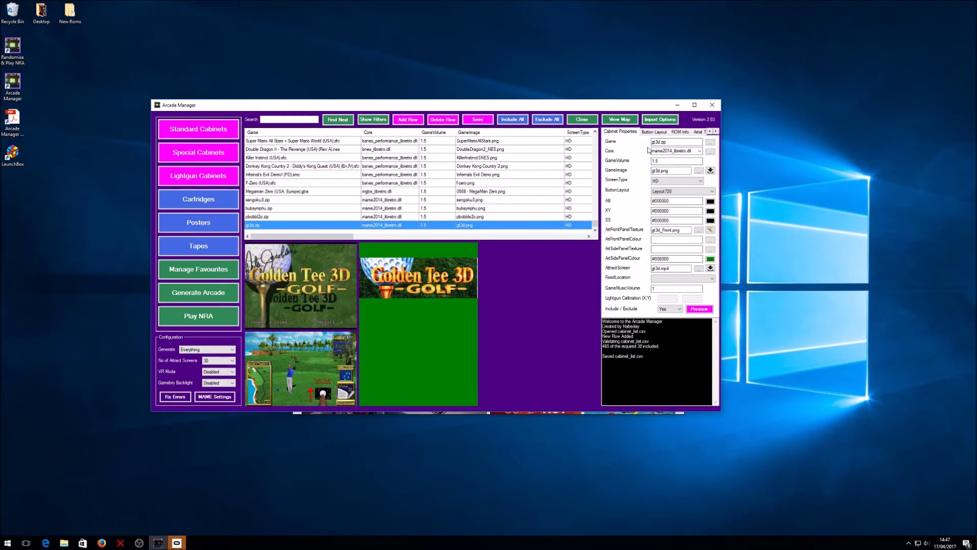
left_click(660, 119)
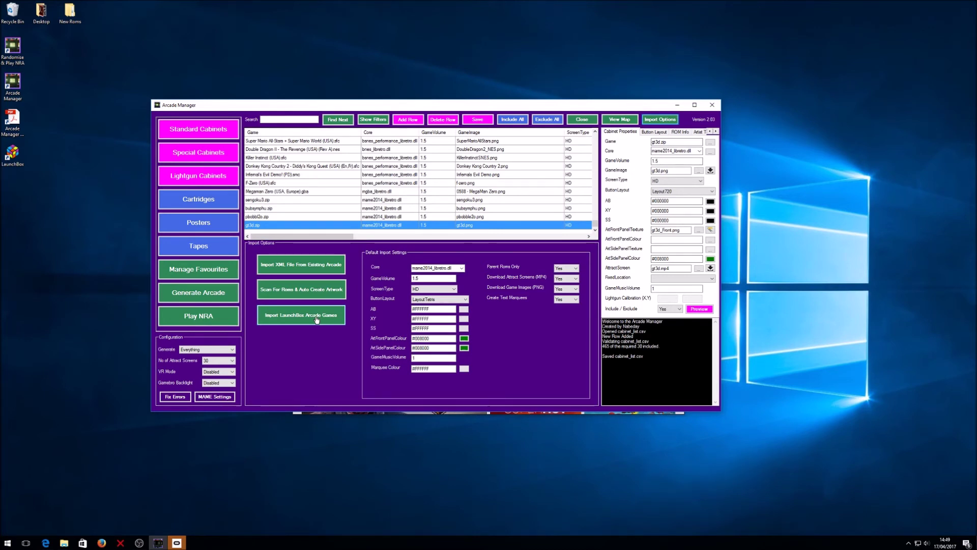
Open LaunchBox and browse its Arcade games, dismissing the welcome window and declining the update
double_click(12, 155)
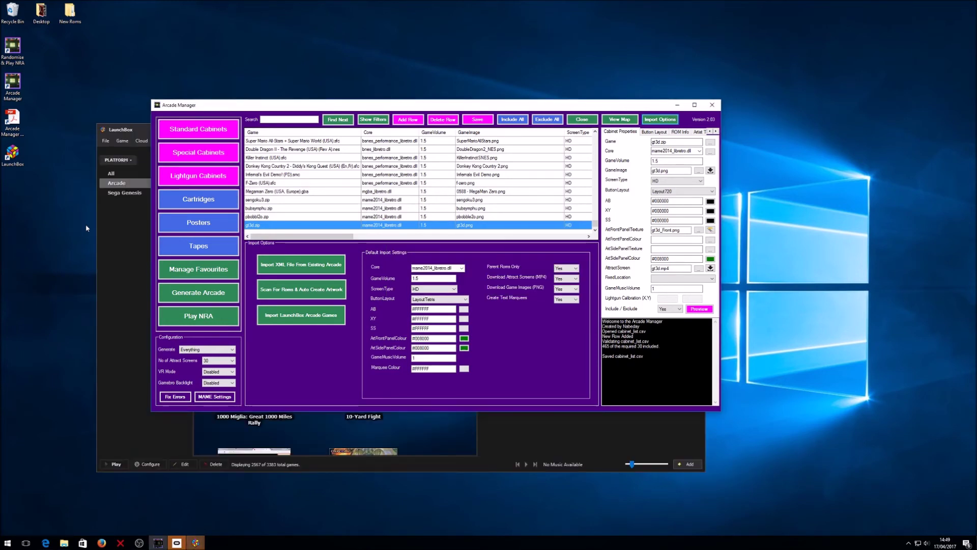
left_click(106, 249)
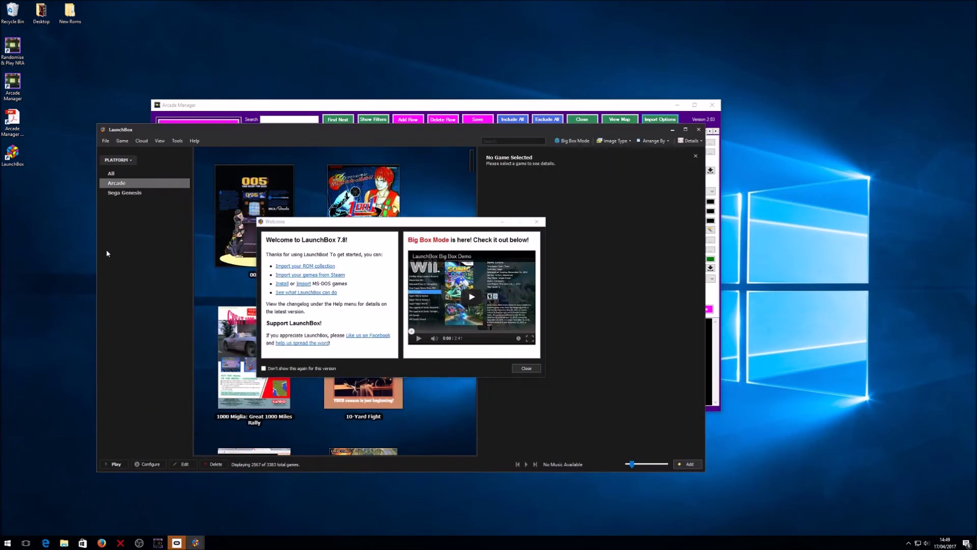
left_click(526, 368)
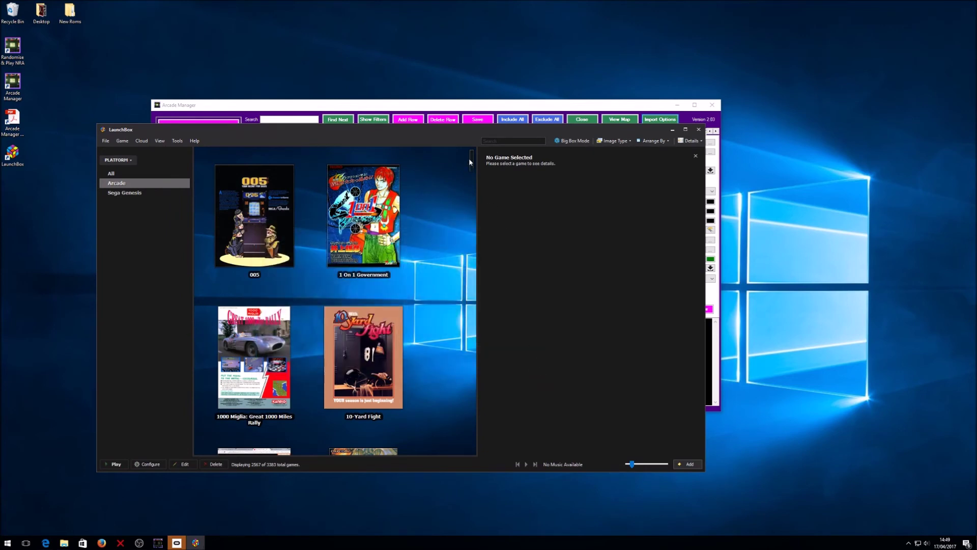
left_click_drag(470, 161, 492, 245)
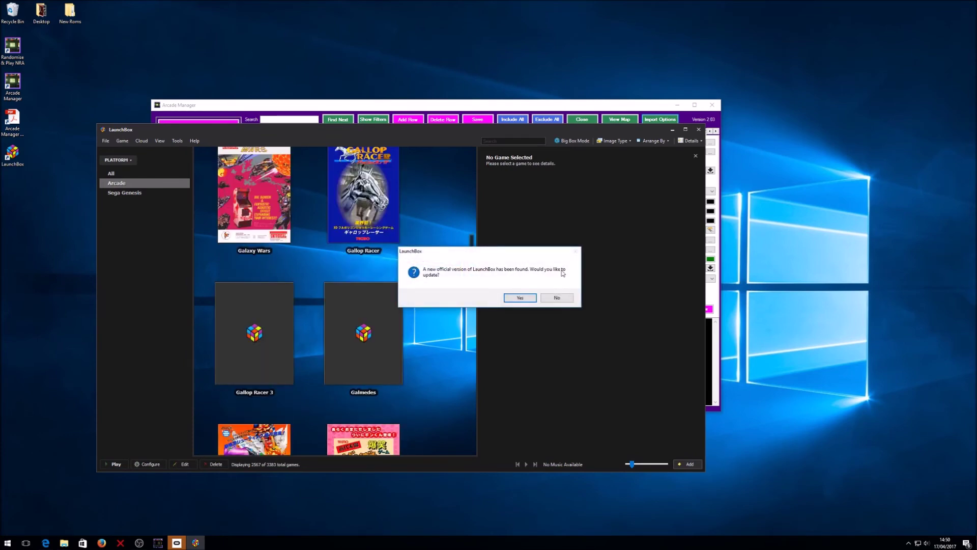
left_click(560, 297)
left_click_drag(472, 247, 471, 166)
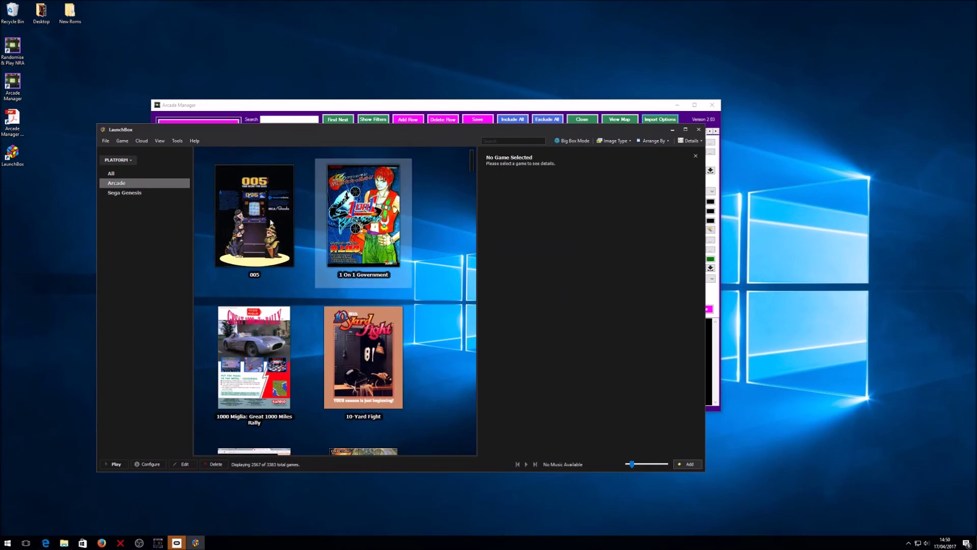
Review the details, screenshots and fanart of the 10-Yard Fight game in LaunchBox
left_click(362, 339)
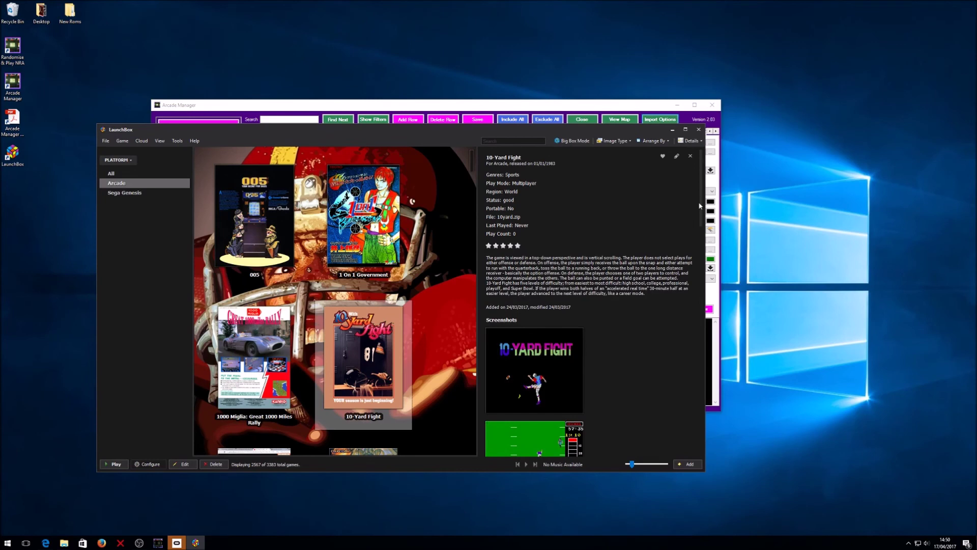
scroll(695, 265, "down", 5)
scroll(692, 282, "down", 5)
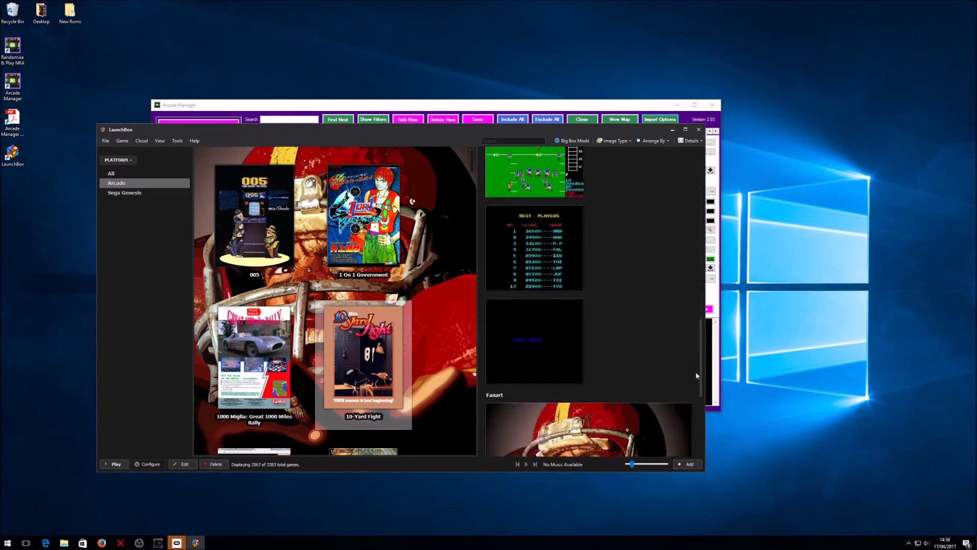
scroll(695, 390, "up", 10)
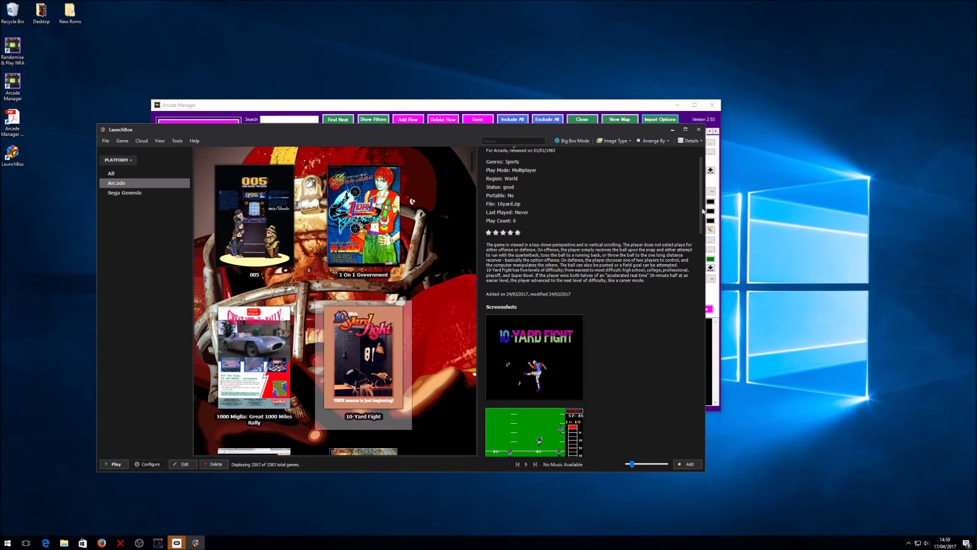
Return to Arcade Manager, start the LaunchBox arcade games import and select LaunchBox.exe in the LaunchBox folder on drive E
left_click(471, 106)
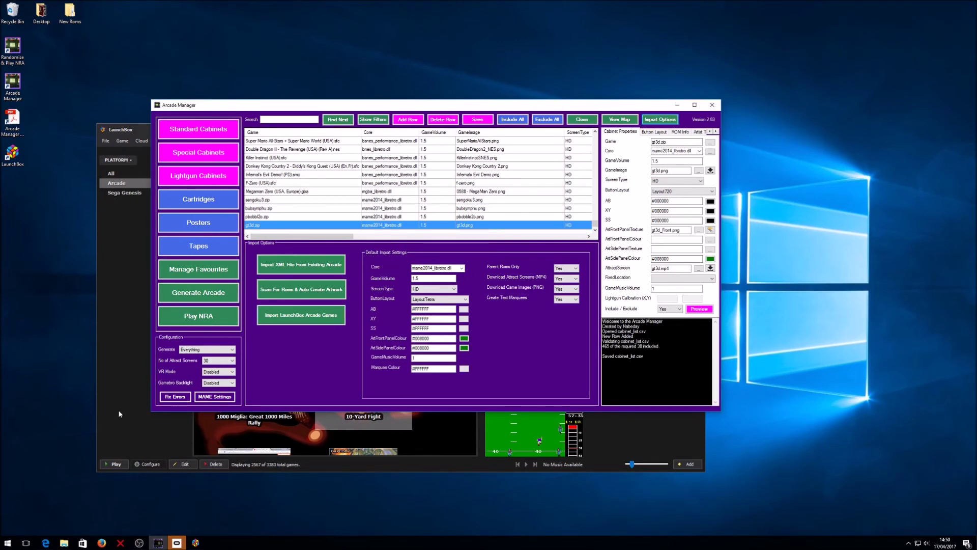
left_click(117, 423)
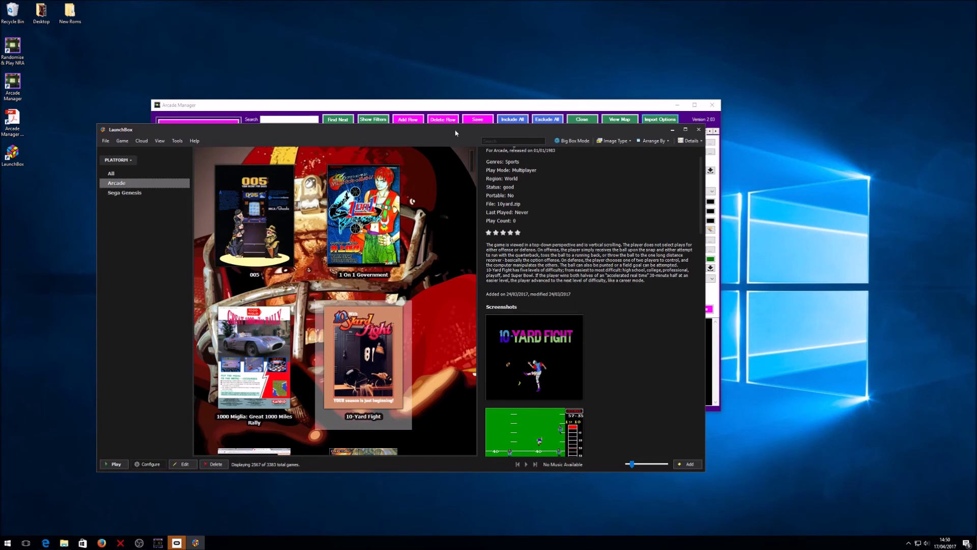
left_click(442, 107)
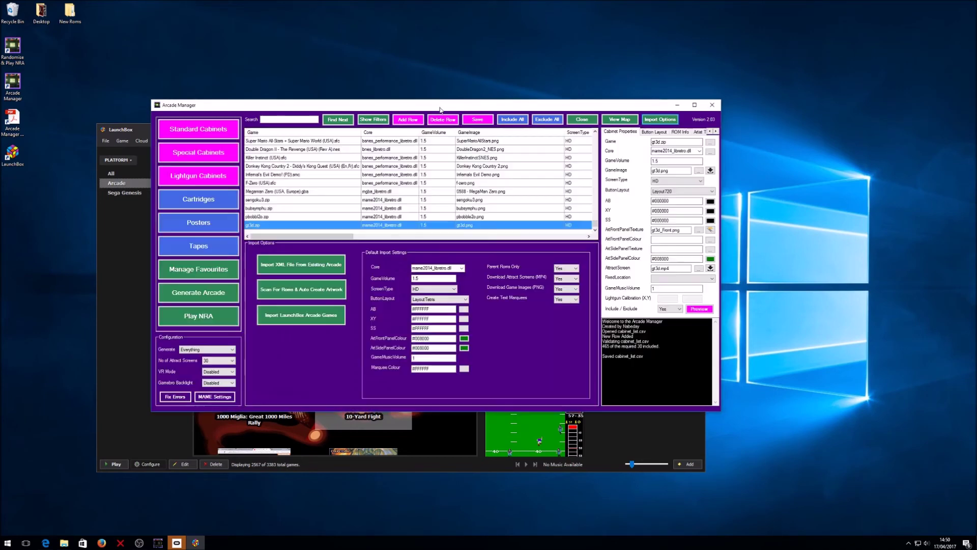
left_click(306, 320)
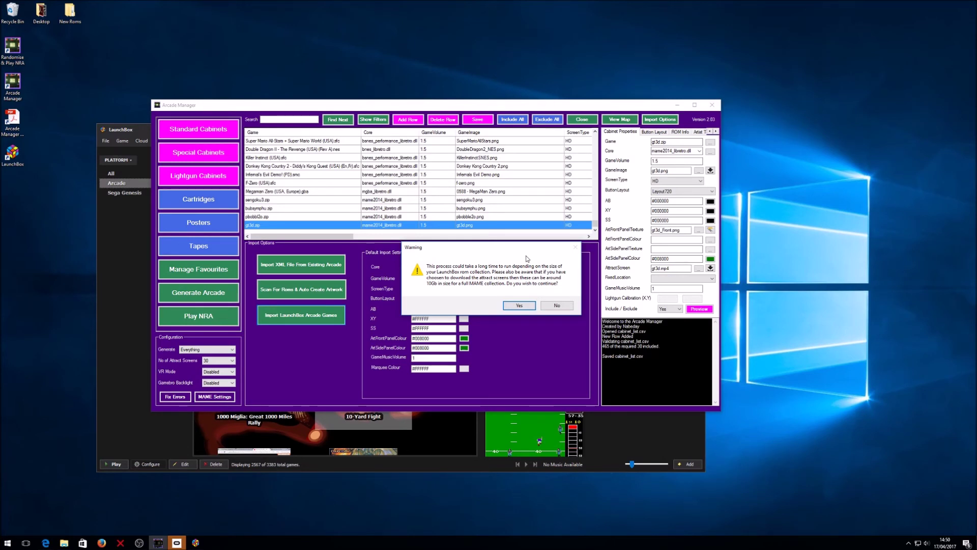
left_click(519, 305)
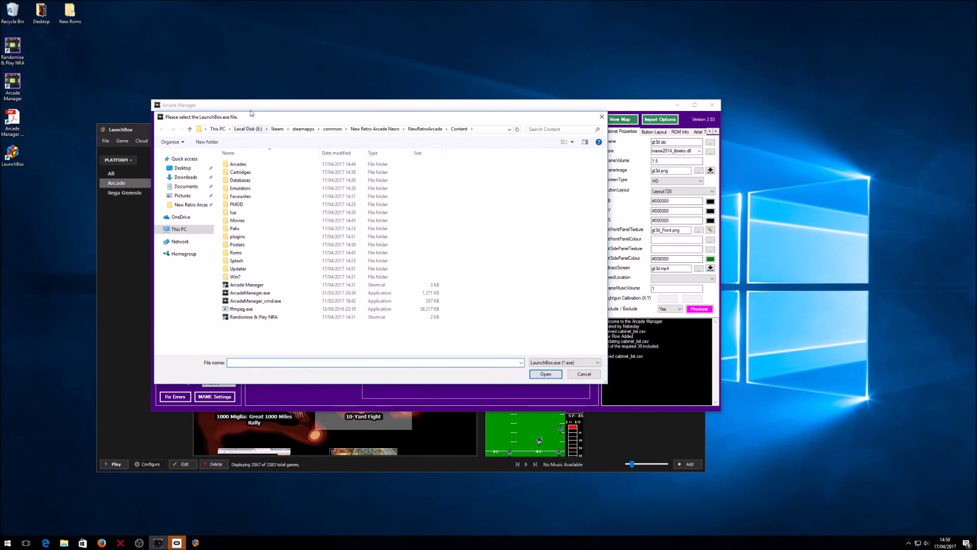
left_click(251, 130)
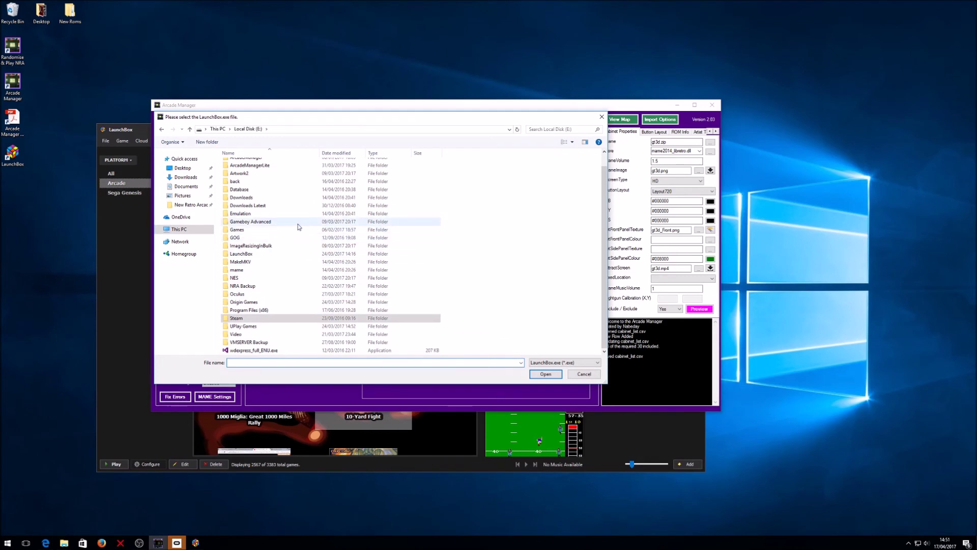
double_click(273, 254)
left_click(253, 301)
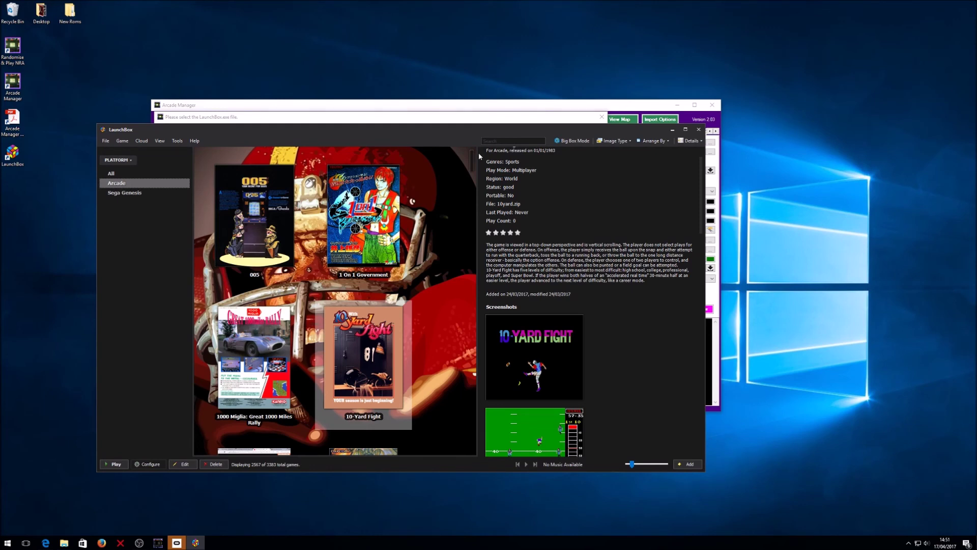
Browse further through LaunchBox's Arcade games, then switch to File Explorer and open the Arcades folder inside NewRetroArcade's Content2 folder
left_click_drag(472, 153, 473, 262)
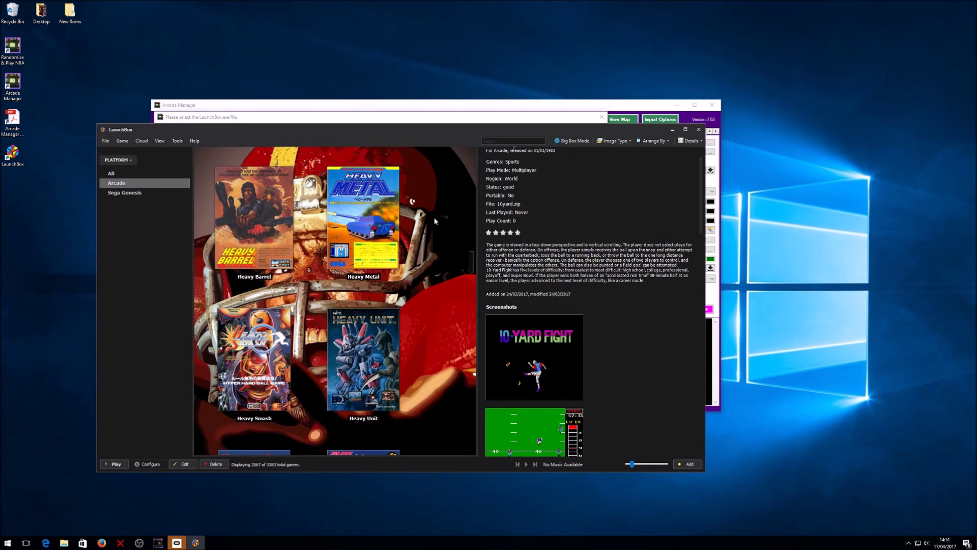
mouse_move(63, 542)
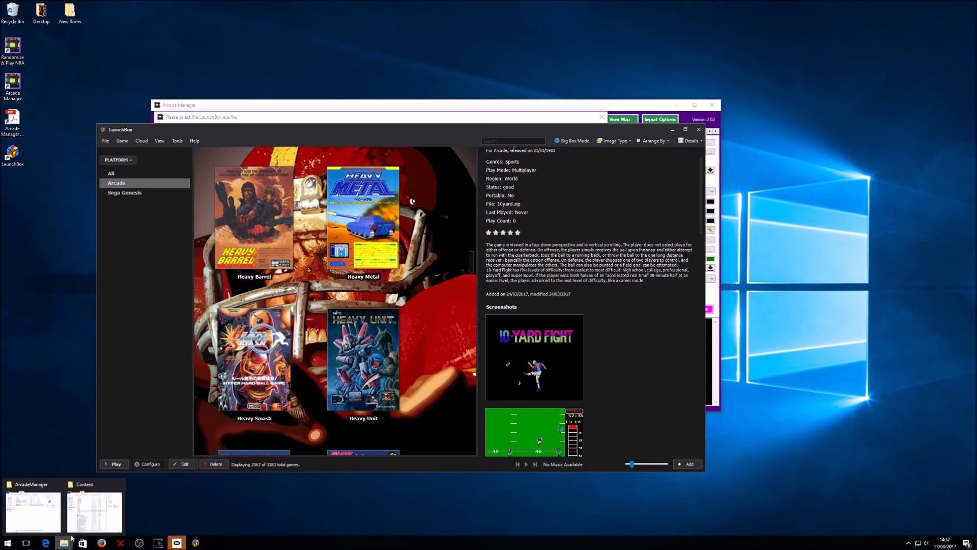
left_click(91, 518)
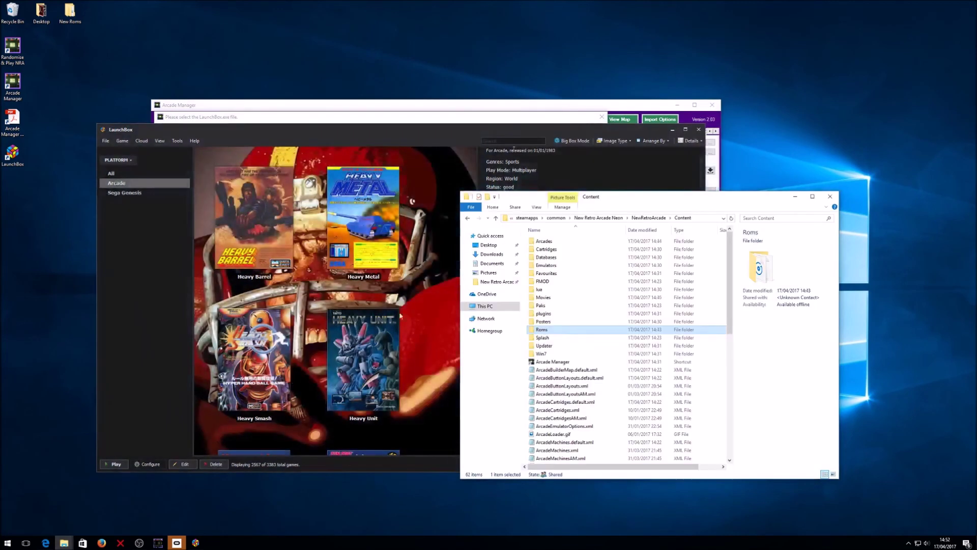
left_click(657, 218)
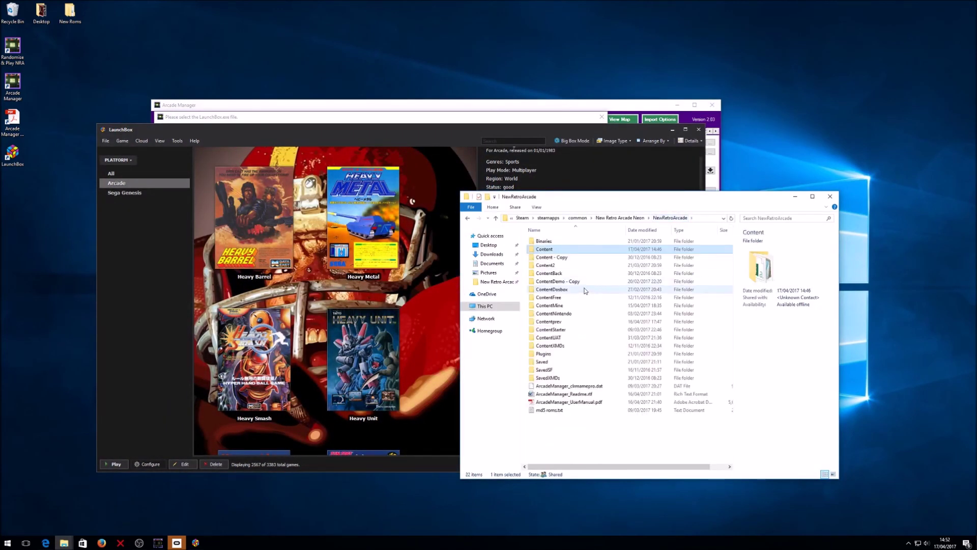
double_click(562, 265)
double_click(557, 241)
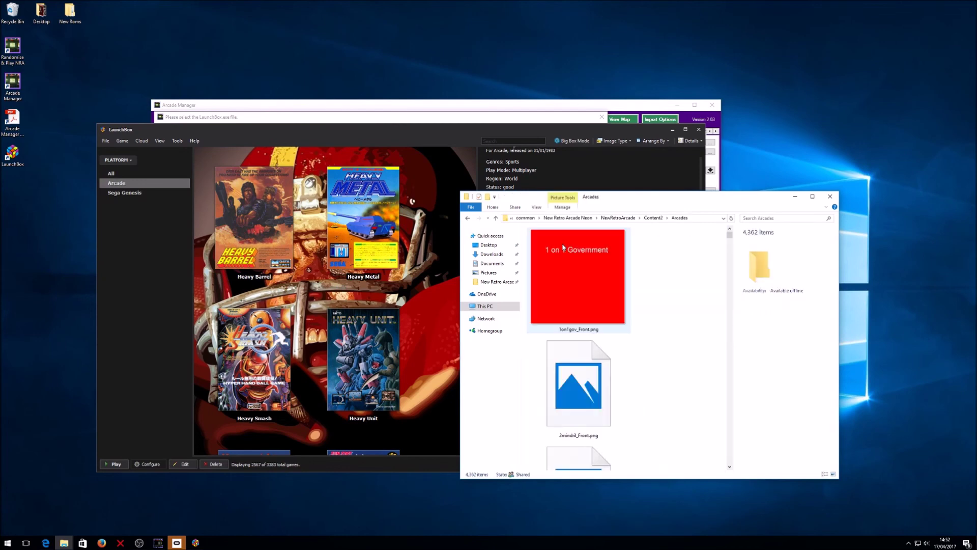
Examine the imported cabinet front-panel images in the Arcades folder in a maximised window
left_click(812, 196)
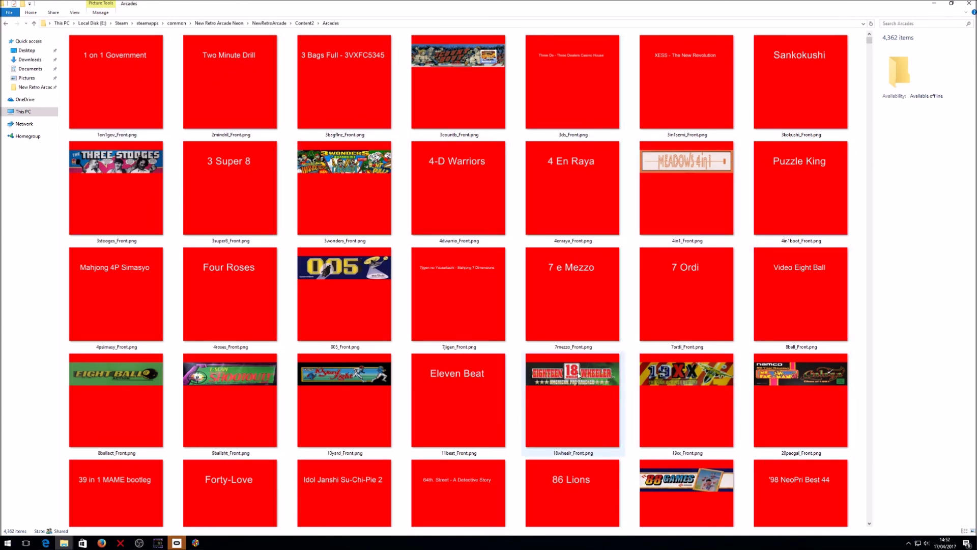
scroll(432, 369, "down", 4)
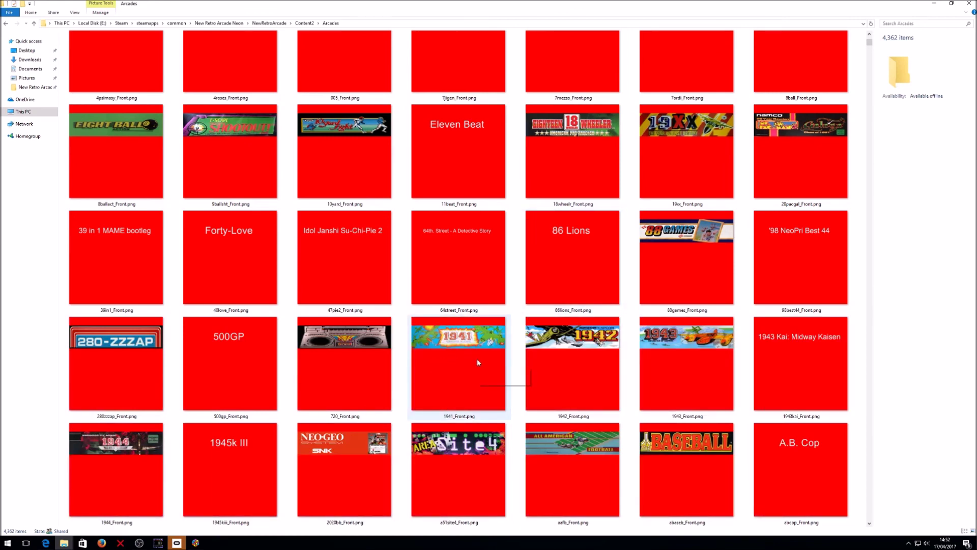
scroll(473, 364, "down", 5)
scroll(575, 356, "down", 5)
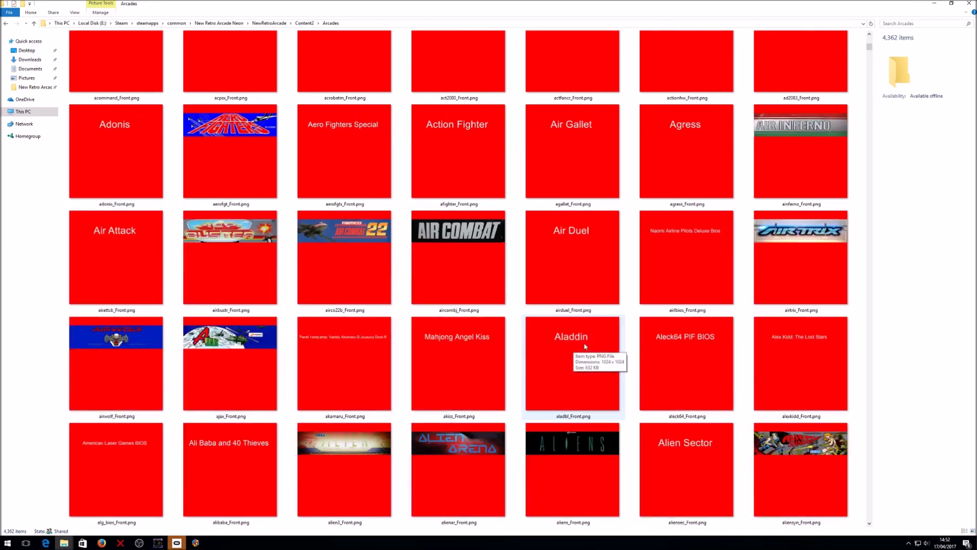
scroll(237, 387, "down", 3)
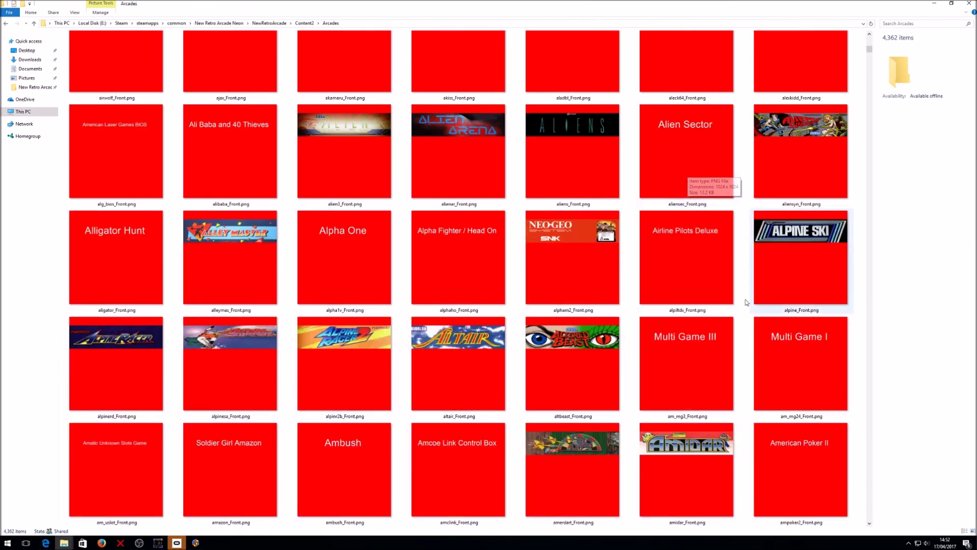
Put the Arcades folder window away, return to Arcade Manager and cancel the LaunchBox.exe file selection
left_click(936, 5)
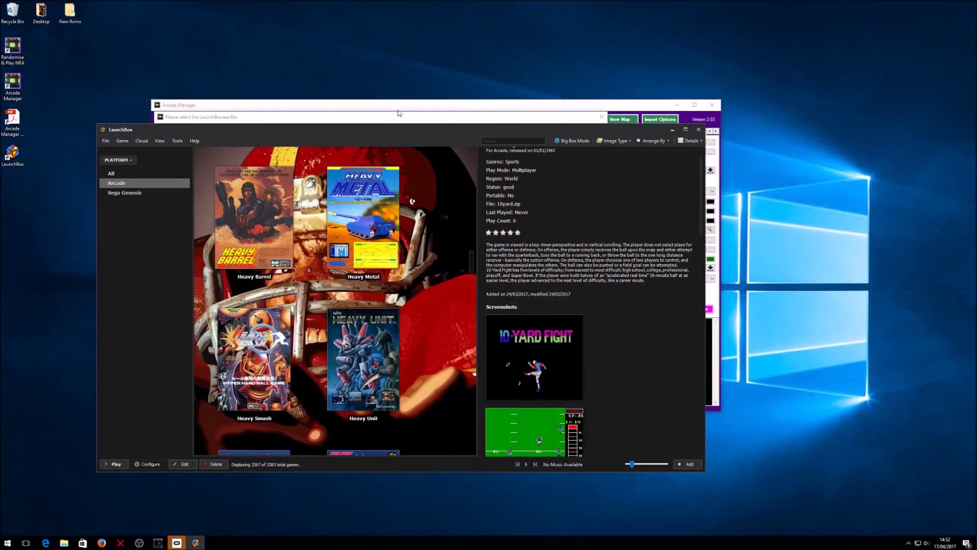
left_click(395, 119)
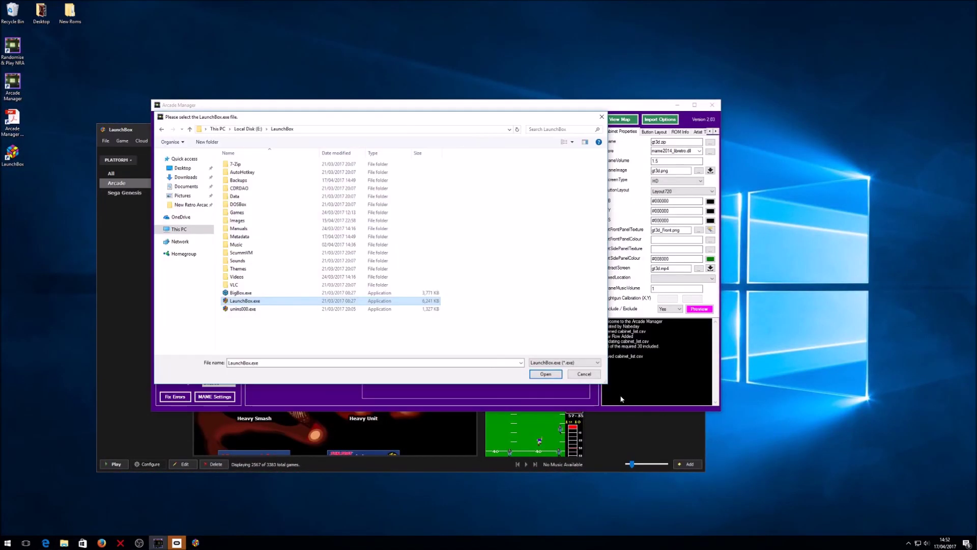
left_click(584, 374)
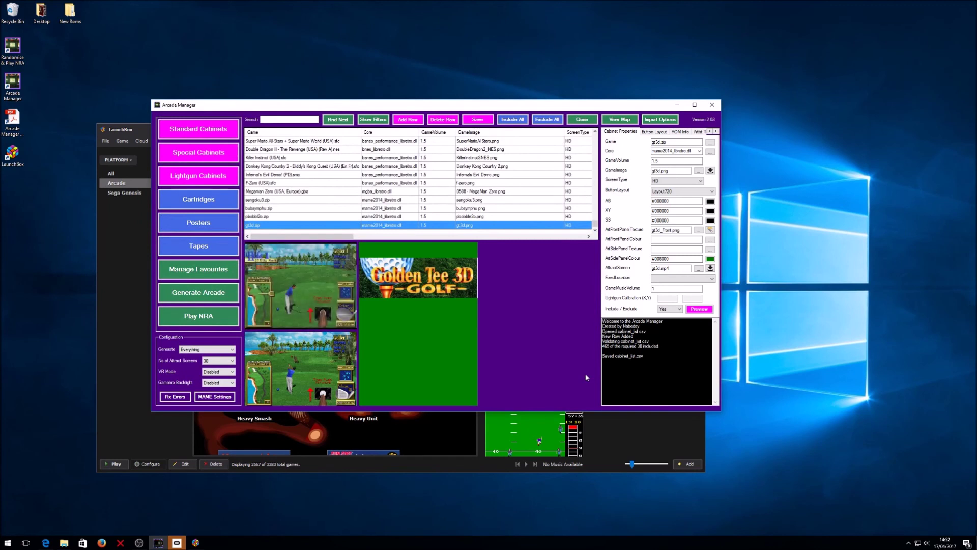